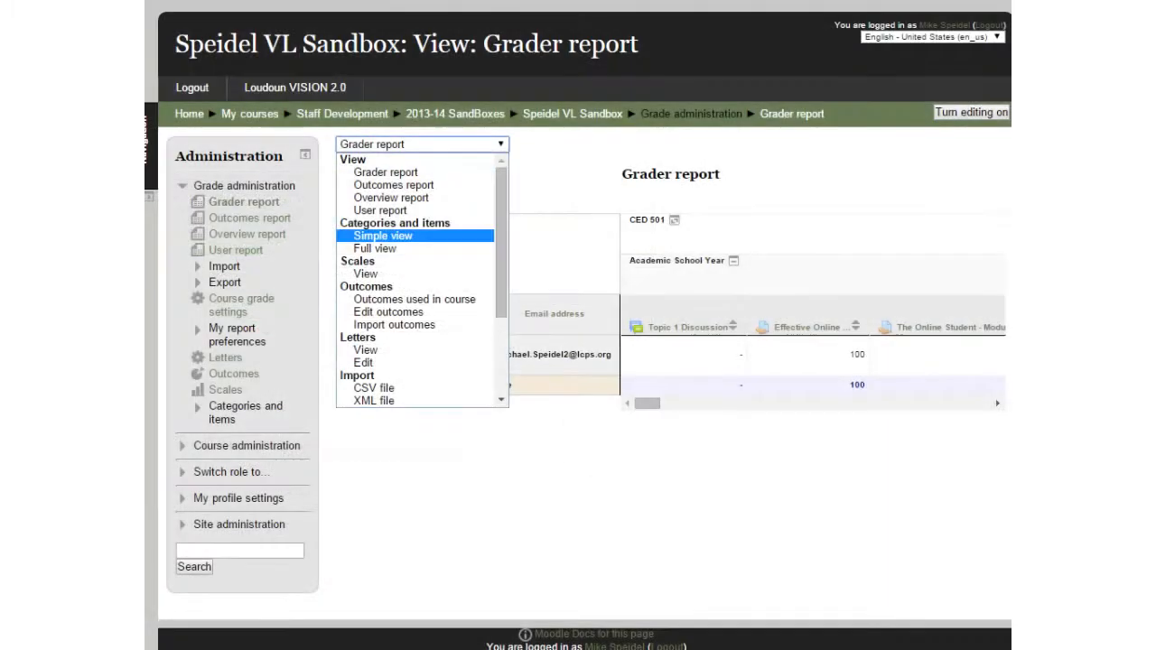
Step: Open the course's grades and display the Grader report
{"action": "left_click", "coordinate": [382, 210]}
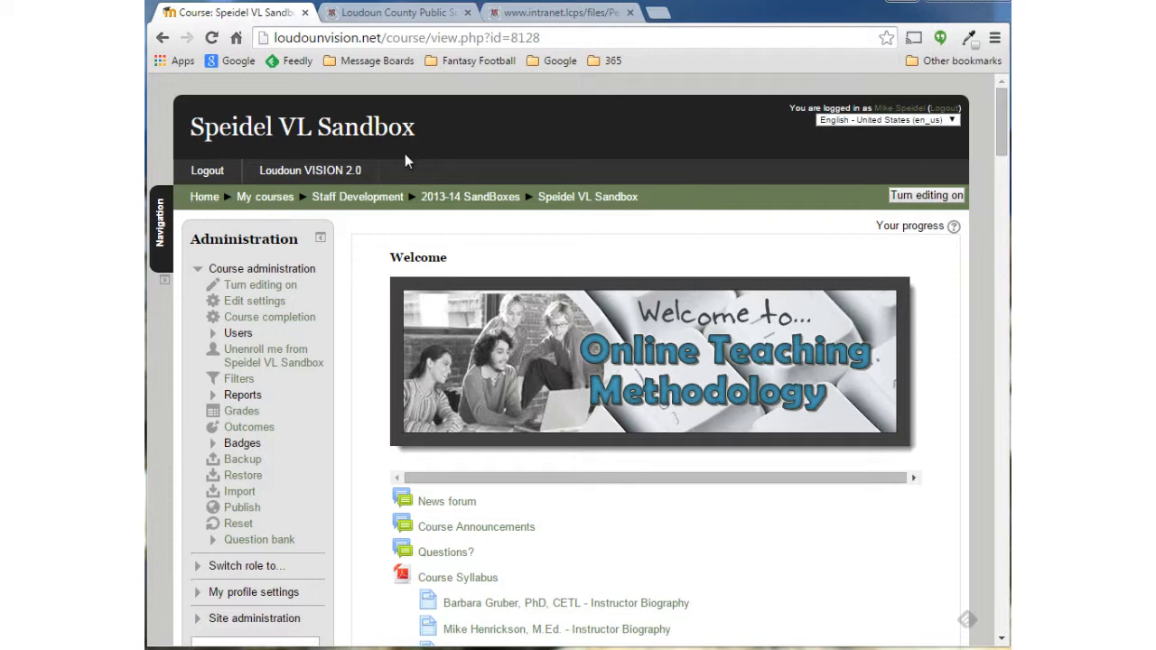
{"action": "left_click", "coordinate": [242, 414]}
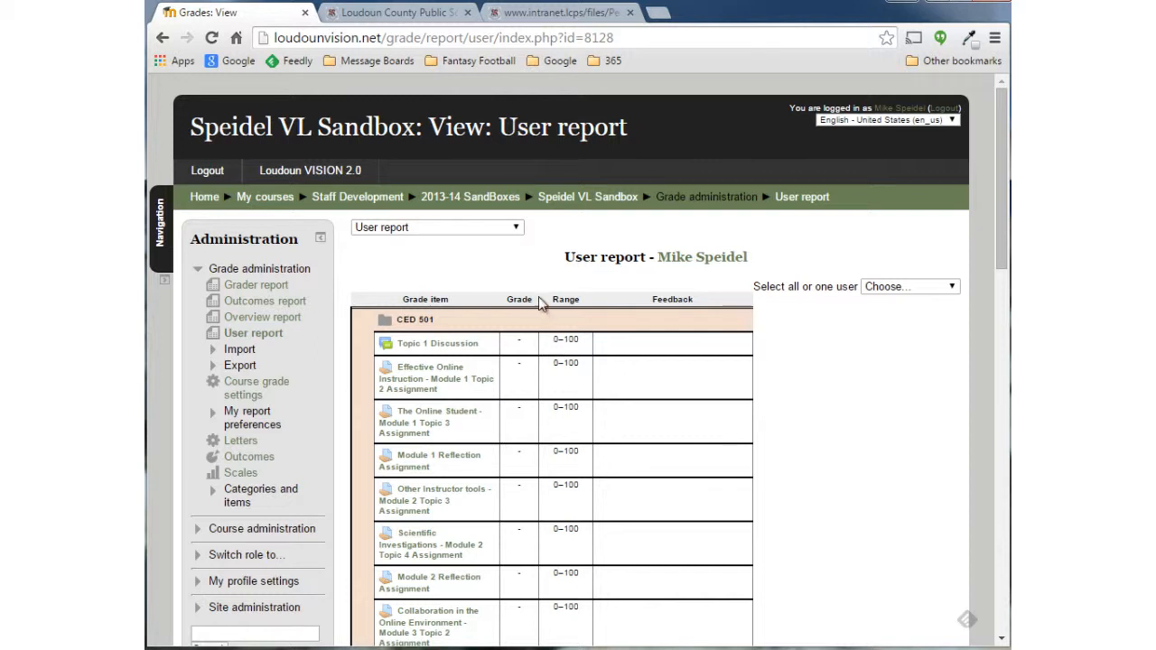
{"action": "left_click", "coordinate": [515, 231]}
{"action": "left_click", "coordinate": [501, 253]}
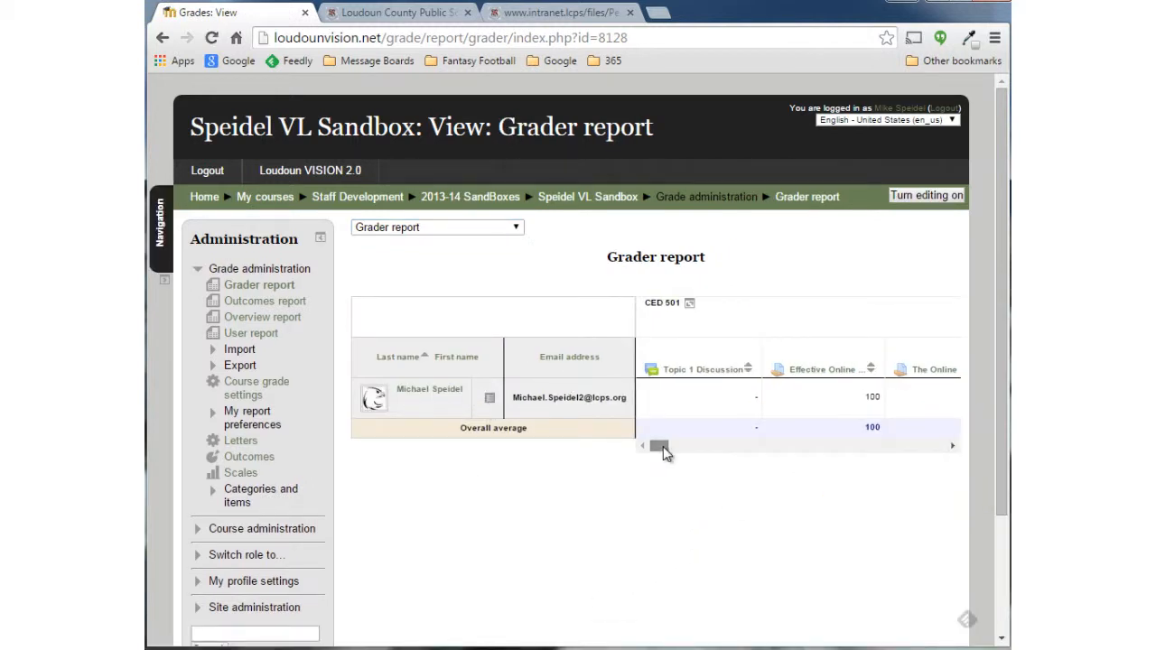
{"action": "mouse_move", "coordinate": [658, 446]}
{"action": "left_mouse_down"}
{"action": "mouse_move", "coordinate": [761, 451]}
{"action": "mouse_move", "coordinate": [661, 458]}
{"action": "left_mouse_up"}
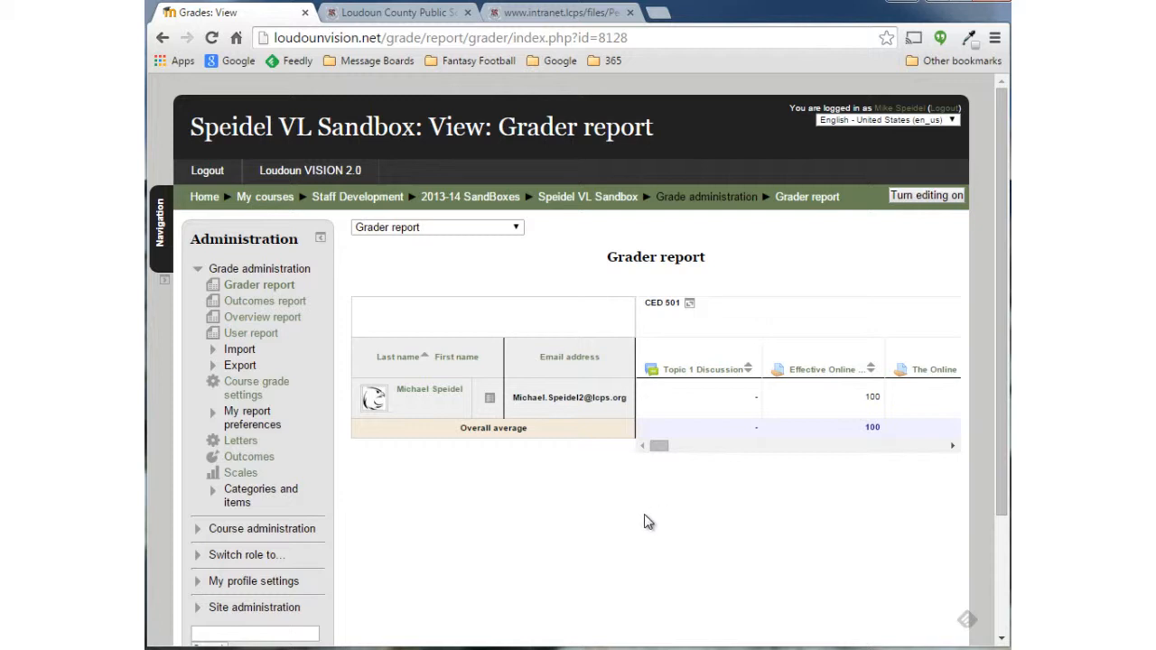
Step: Switch the gradebook to the Simple view of categories and items
{"action": "left_click", "coordinate": [517, 230]}
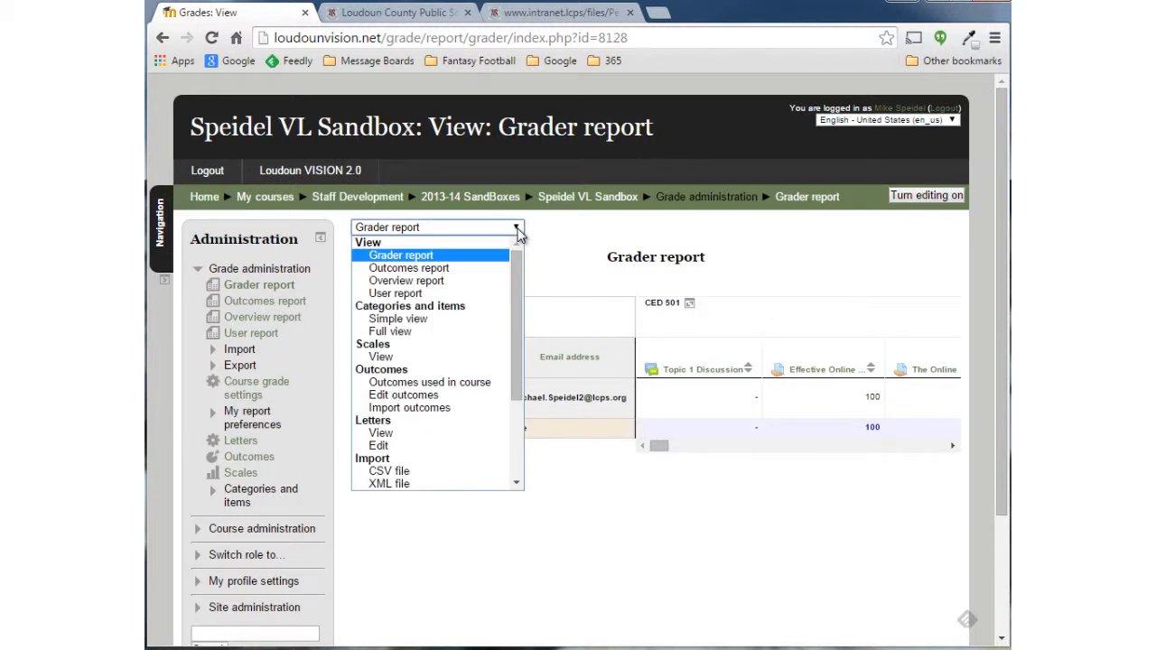
{"action": "left_click", "coordinate": [430, 327]}
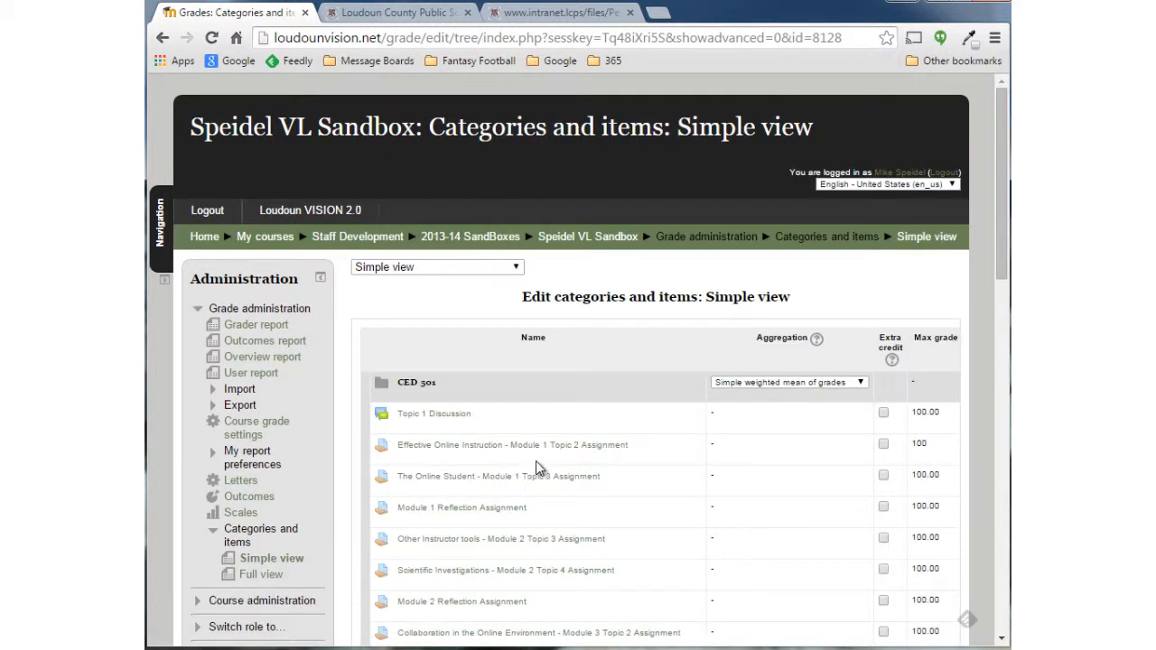
{"action": "left_click_drag", "start_coordinate": [1001, 214], "coordinate": [962, 194]}
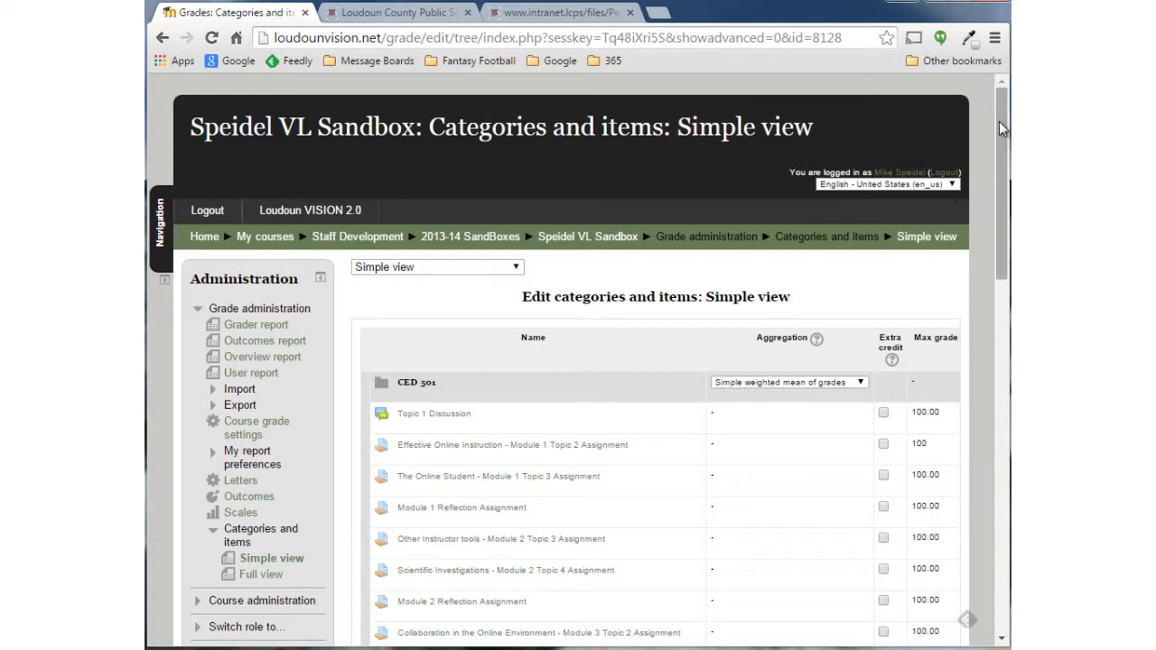
Step: Add a grade category named "Academic School Year" to the course gradebook and save it
{"action": "left_click_drag", "start_coordinate": [1000, 121], "coordinate": [990, 481]}
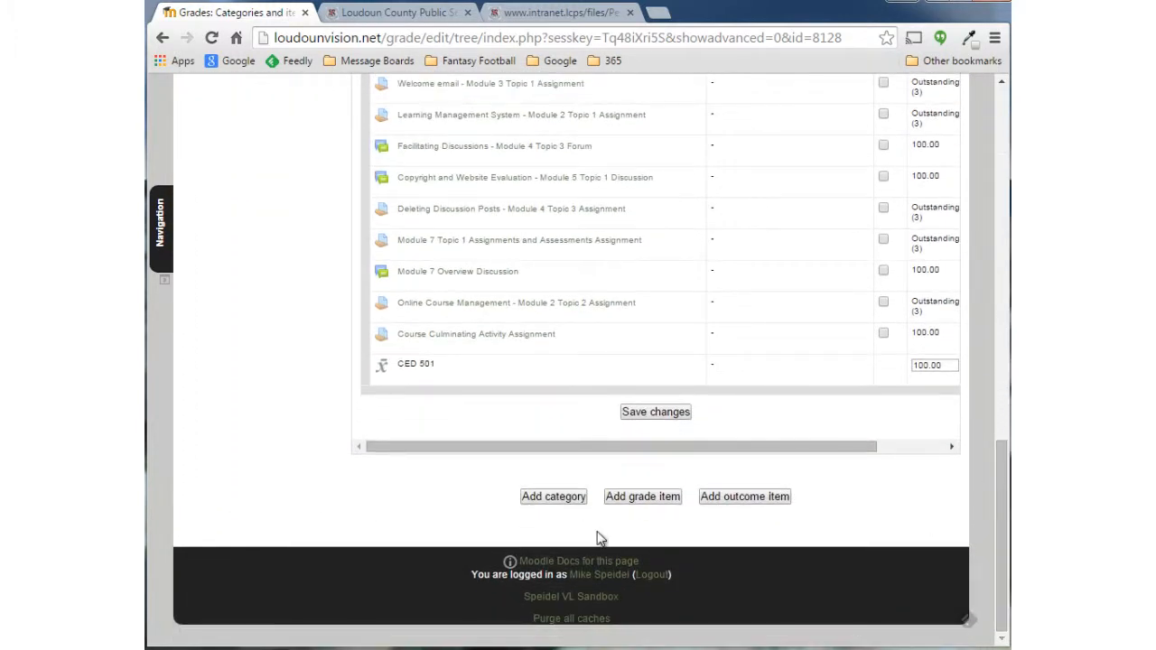
{"action": "left_click", "coordinate": [553, 499]}
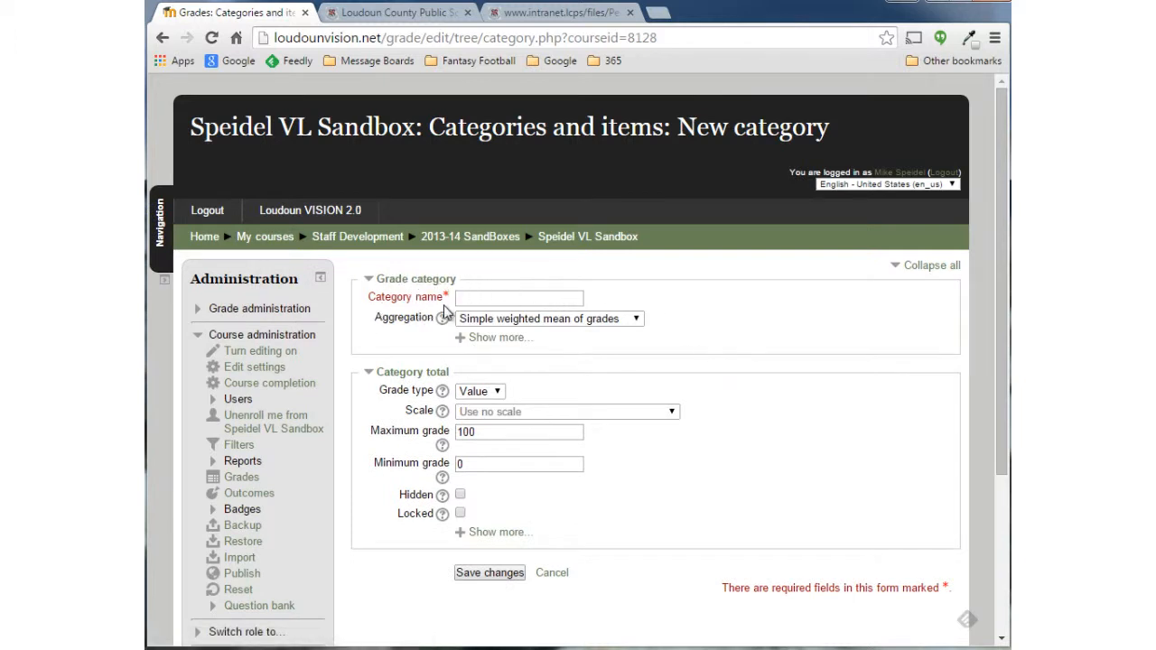
{"action": "left_click", "coordinate": [481, 299]}
{"action": "type", "text": "Academic School Yea"}
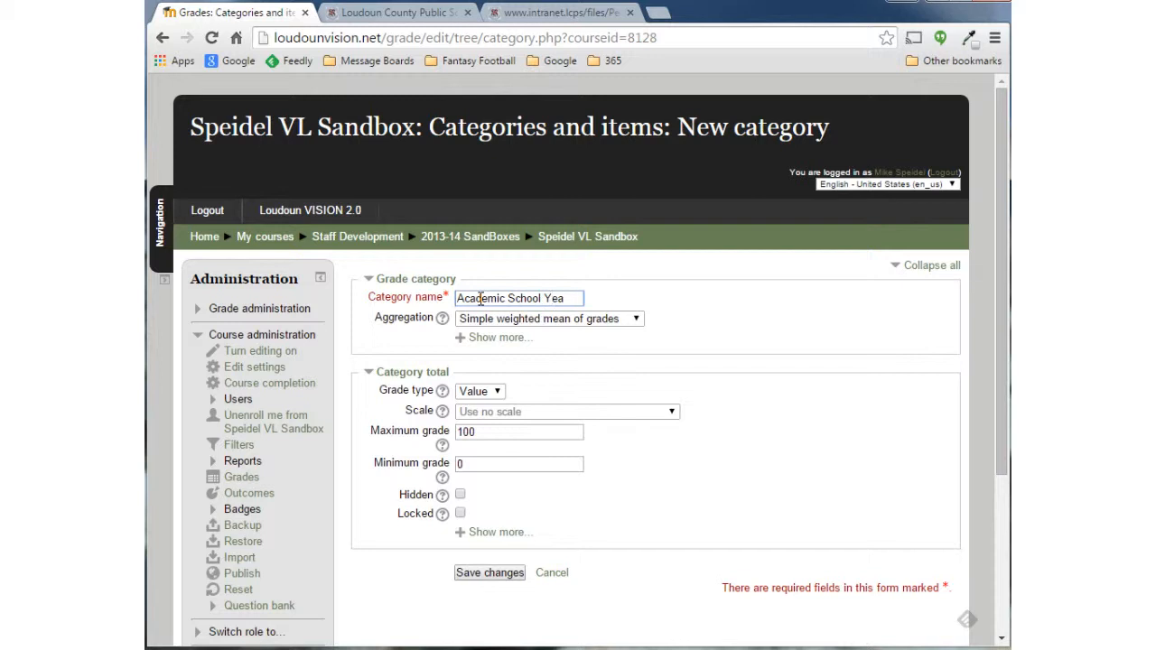
{"action": "type", "text": "r"}
{"action": "left_click", "coordinate": [371, 379]}
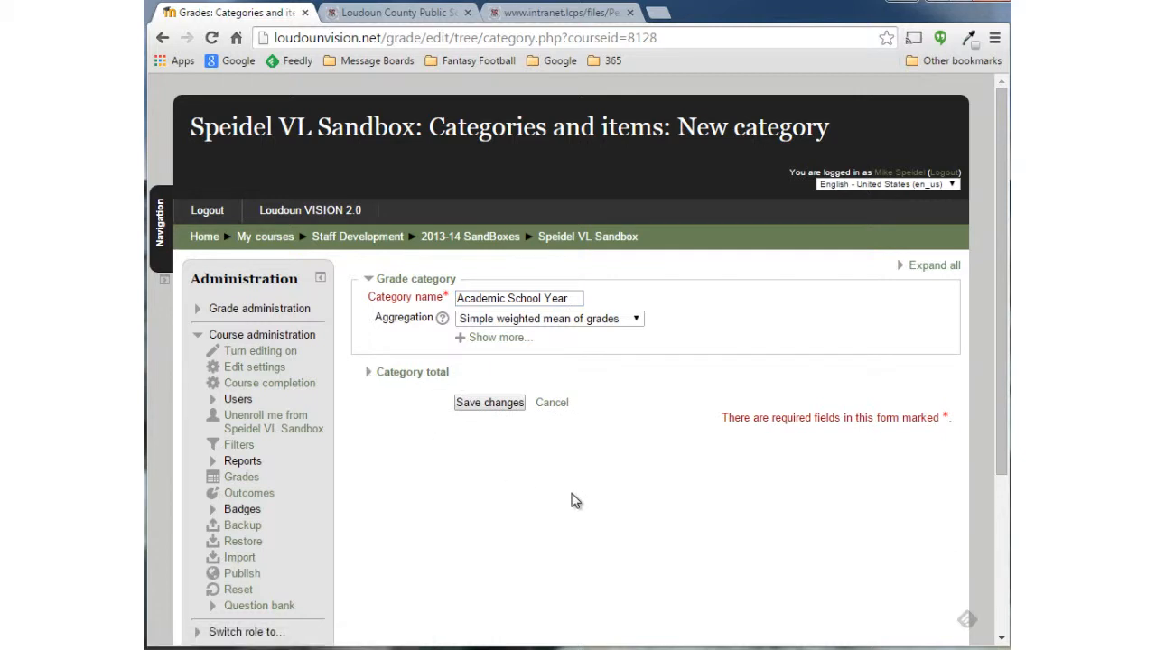
{"action": "left_click", "coordinate": [490, 403]}
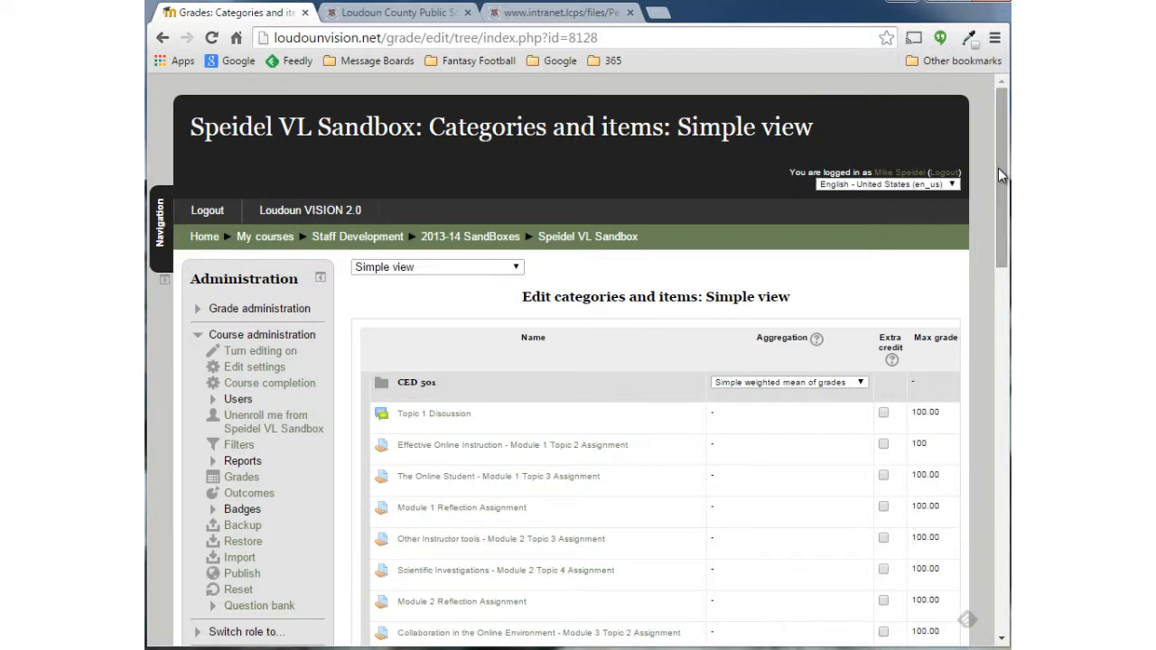
Step: Select all grade items under CED 501 and move them into the Academic School Year category
{"action": "left_click_drag", "start_coordinate": [999, 168], "coordinate": [993, 510]}
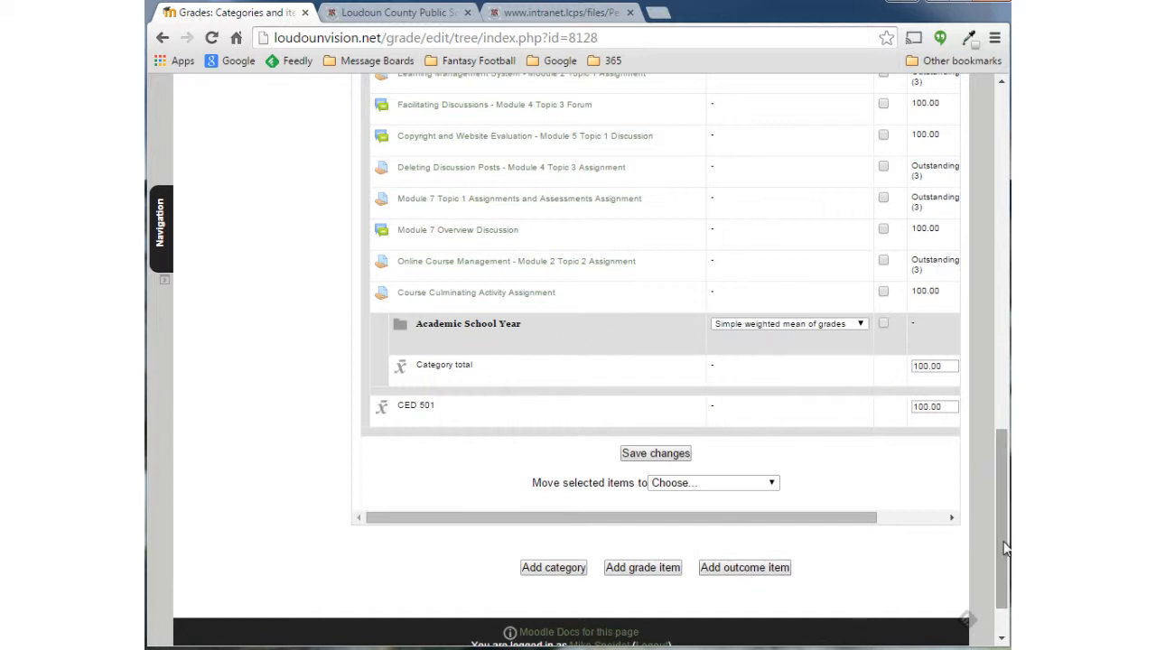
{"action": "left_click_drag", "start_coordinate": [1004, 548], "coordinate": [998, 519]}
{"action": "left_click_drag", "start_coordinate": [698, 594], "coordinate": [807, 602]}
{"action": "left_click_drag", "start_coordinate": [1001, 540], "coordinate": [987, 235]}
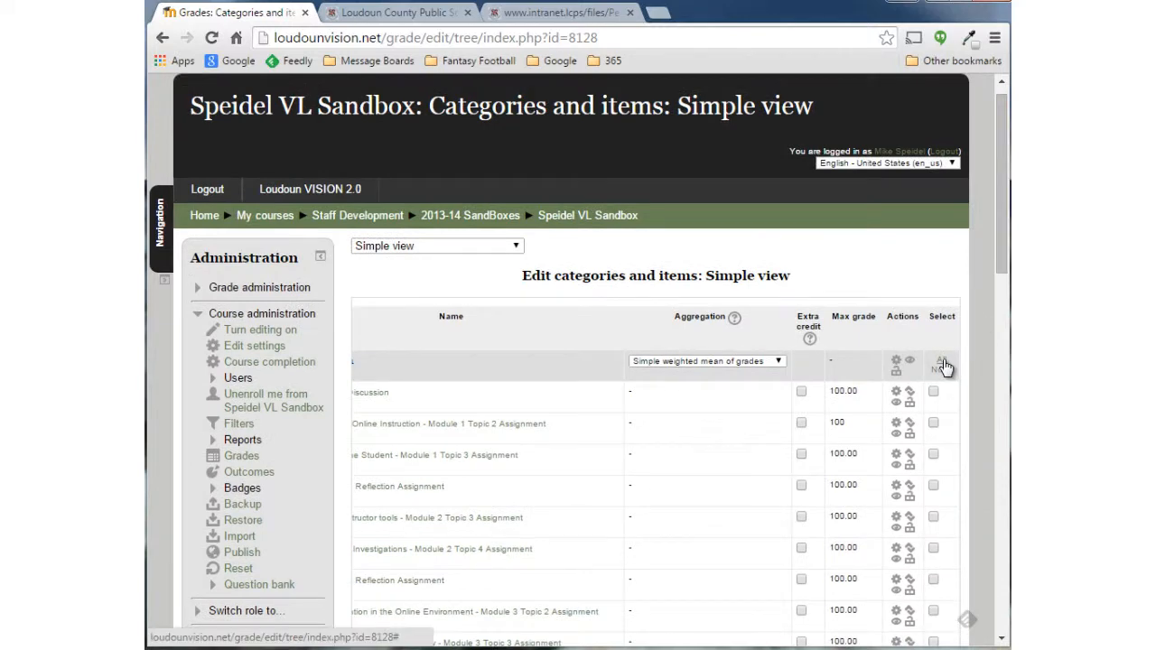
{"action": "left_click", "coordinate": [943, 363]}
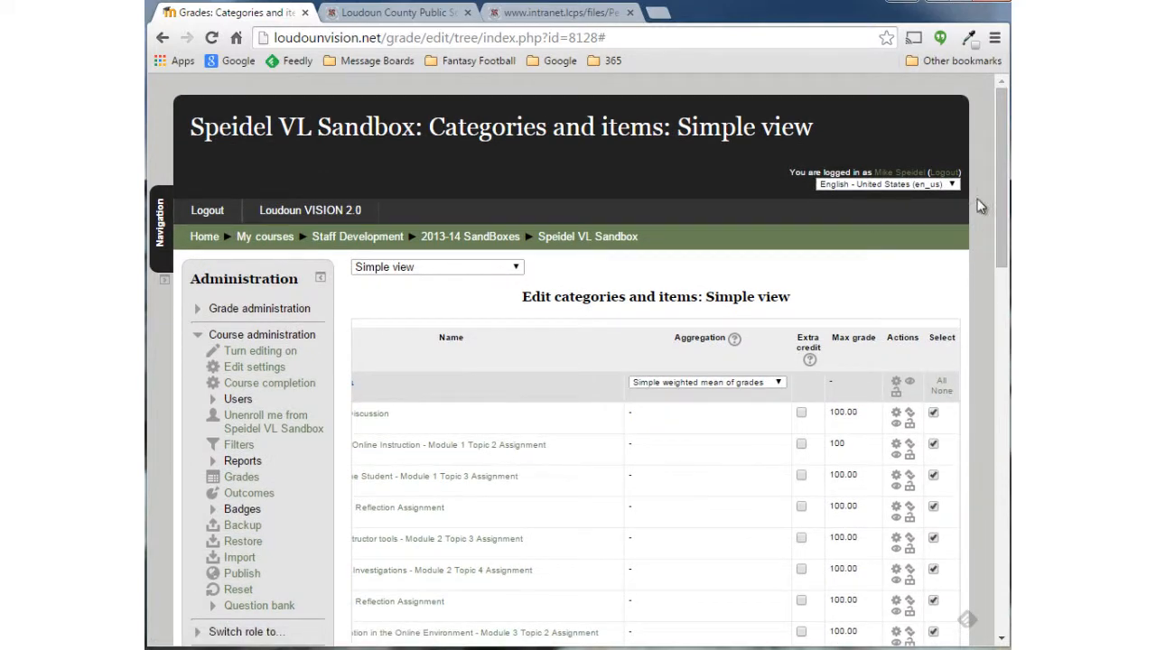
{"action": "left_click_drag", "start_coordinate": [1002, 159], "coordinate": [987, 376]}
{"action": "scroll", "coordinate": [987, 407], "scroll_direction": "down", "scroll_amount": 3}
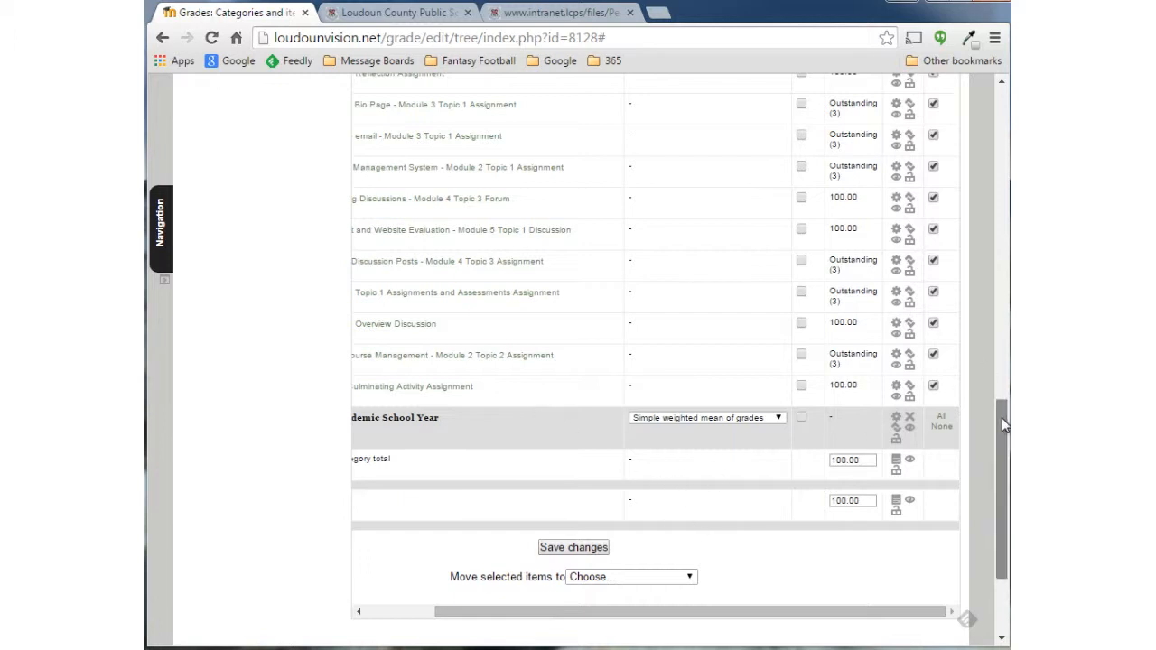
{"action": "left_click_drag", "start_coordinate": [1002, 417], "coordinate": [1002, 436]}
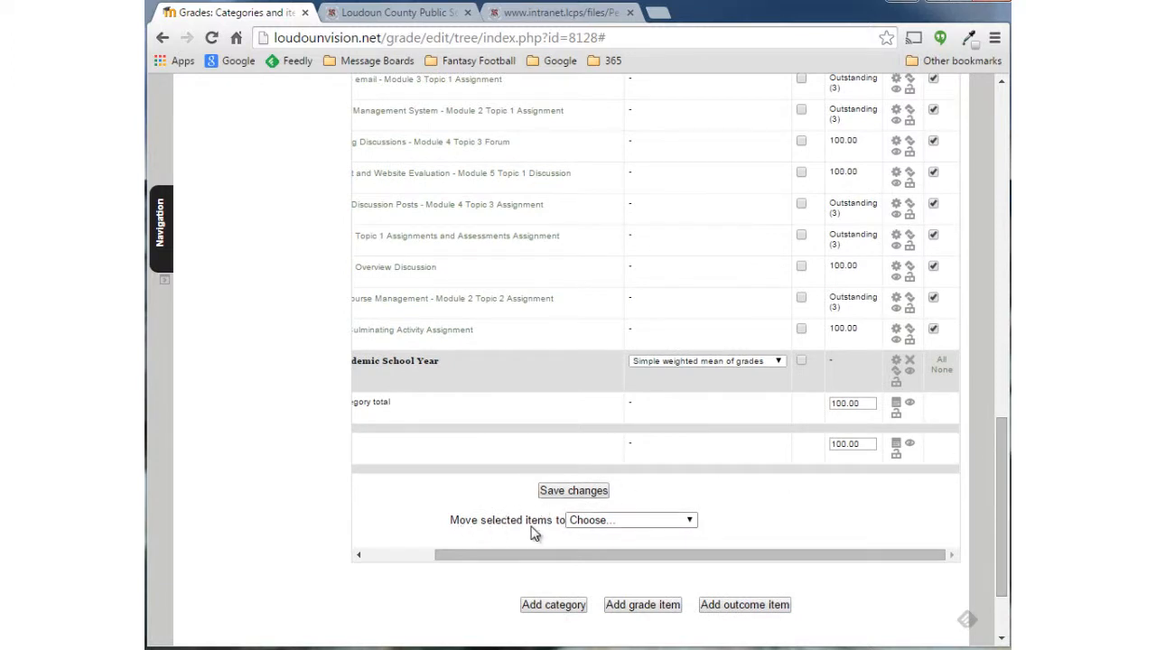
{"action": "left_click", "coordinate": [691, 522]}
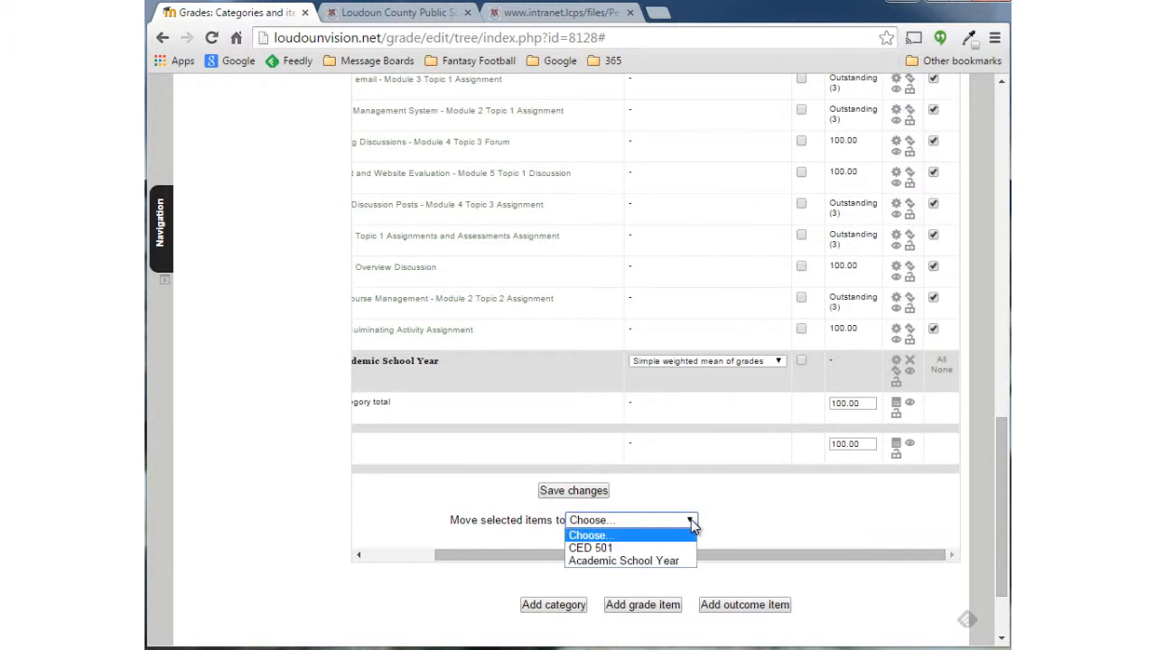
{"action": "left_click", "coordinate": [672, 562]}
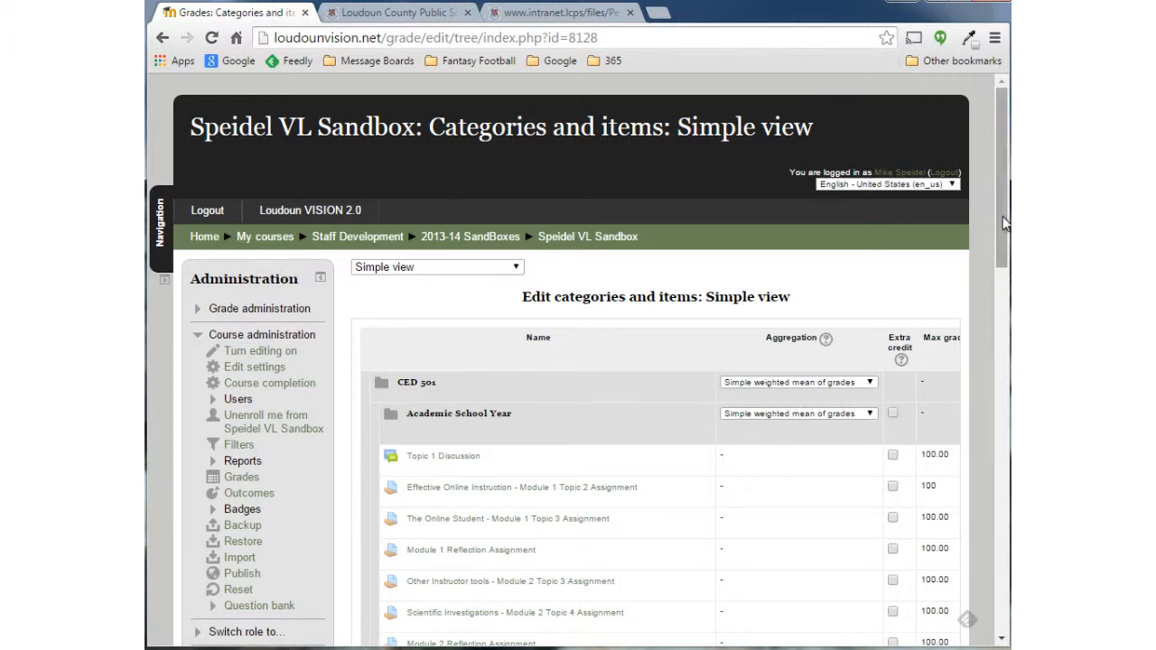
Step: Add a second grade category named "Final Exam" and save it
{"action": "left_click_drag", "start_coordinate": [1005, 225], "coordinate": [1003, 632]}
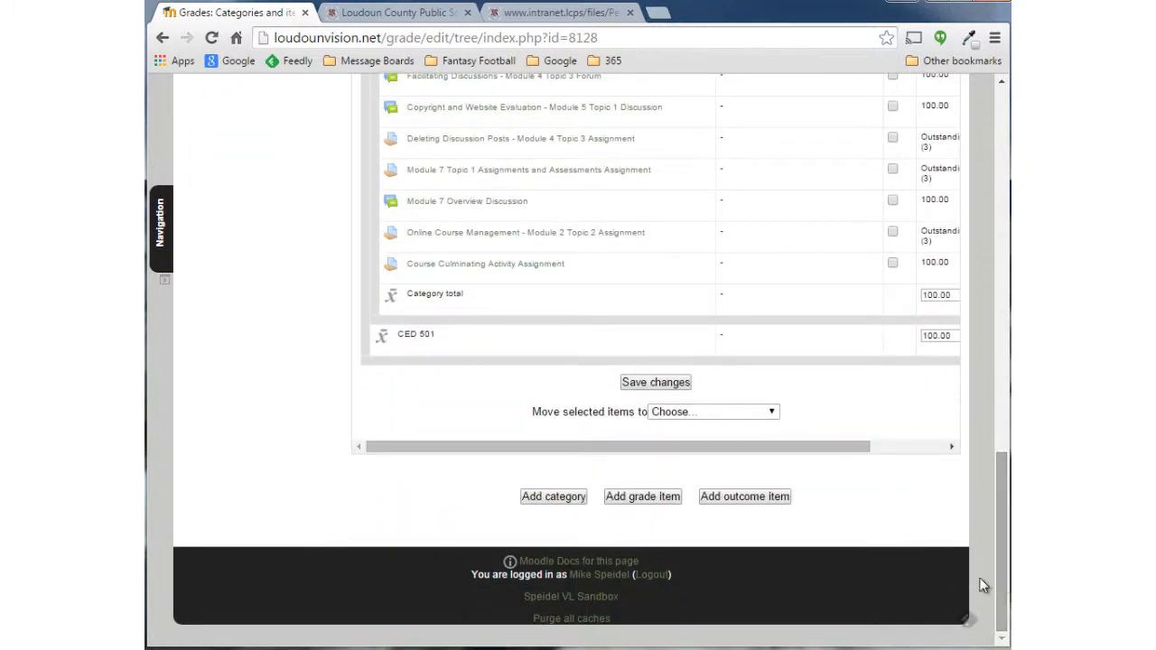
{"action": "left_click", "coordinate": [556, 498]}
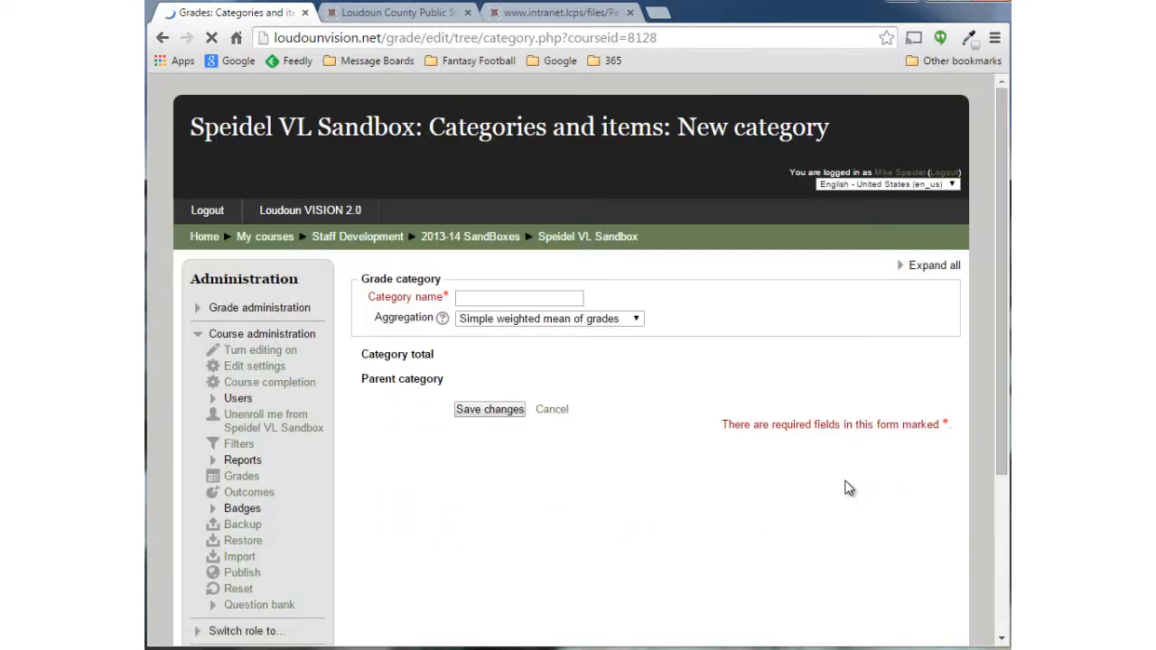
{"action": "left_click", "coordinate": [535, 298]}
{"action": "type", "text": "Final"}
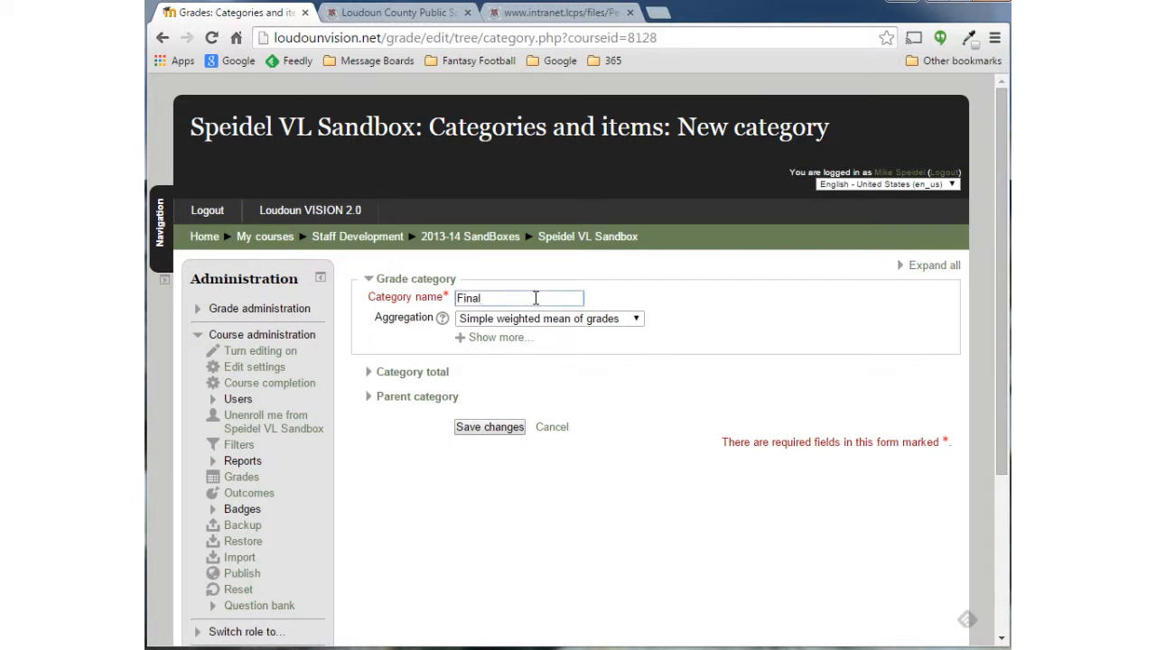
{"action": "type", "text": " Exam"}
{"action": "left_click", "coordinate": [490, 428]}
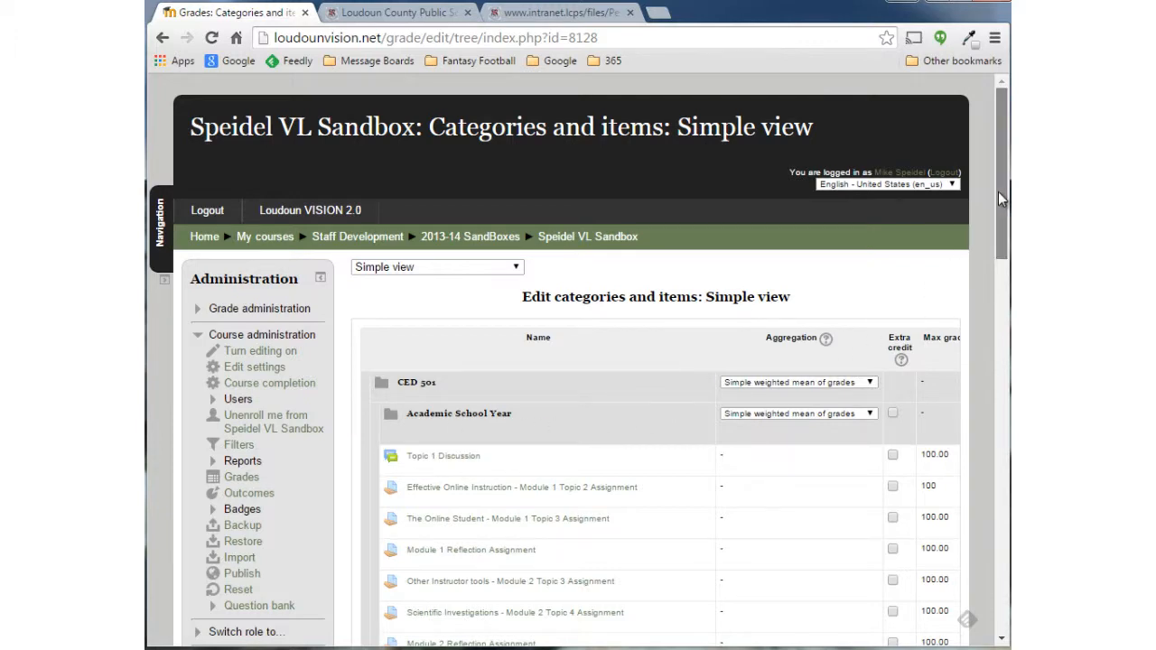
Step: Move the Course Culminating Activity Assignment from Academic School Year into the Final Exam category
{"action": "left_click_drag", "start_coordinate": [998, 192], "coordinate": [997, 533]}
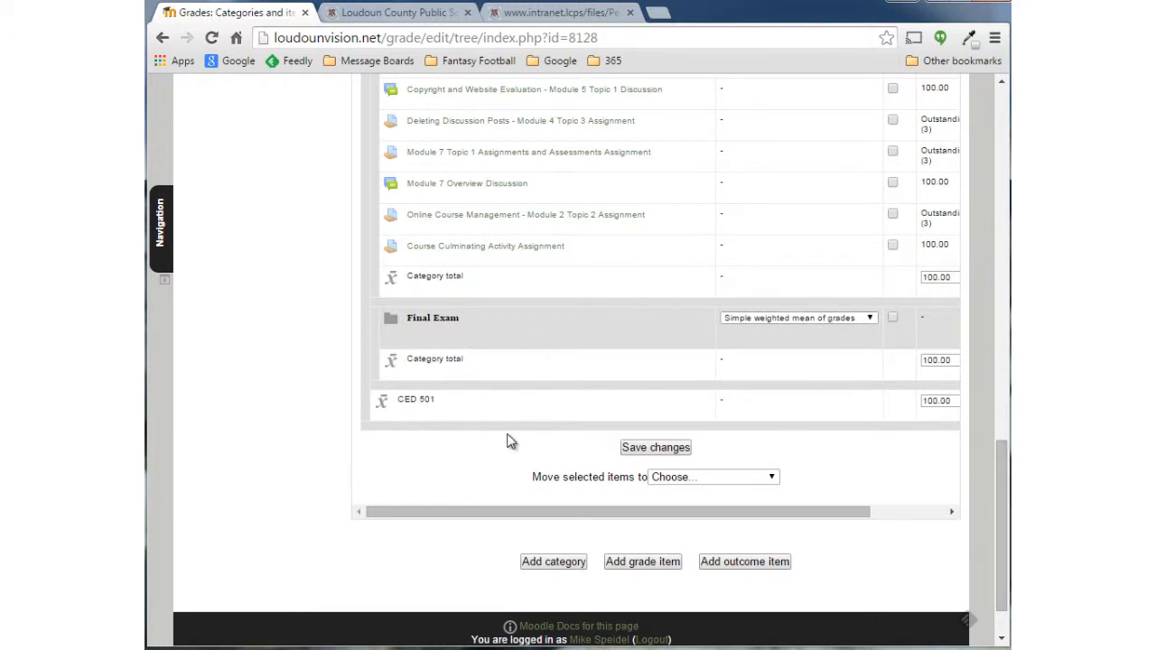
{"action": "left_click_drag", "start_coordinate": [1000, 537], "coordinate": [1000, 483]}
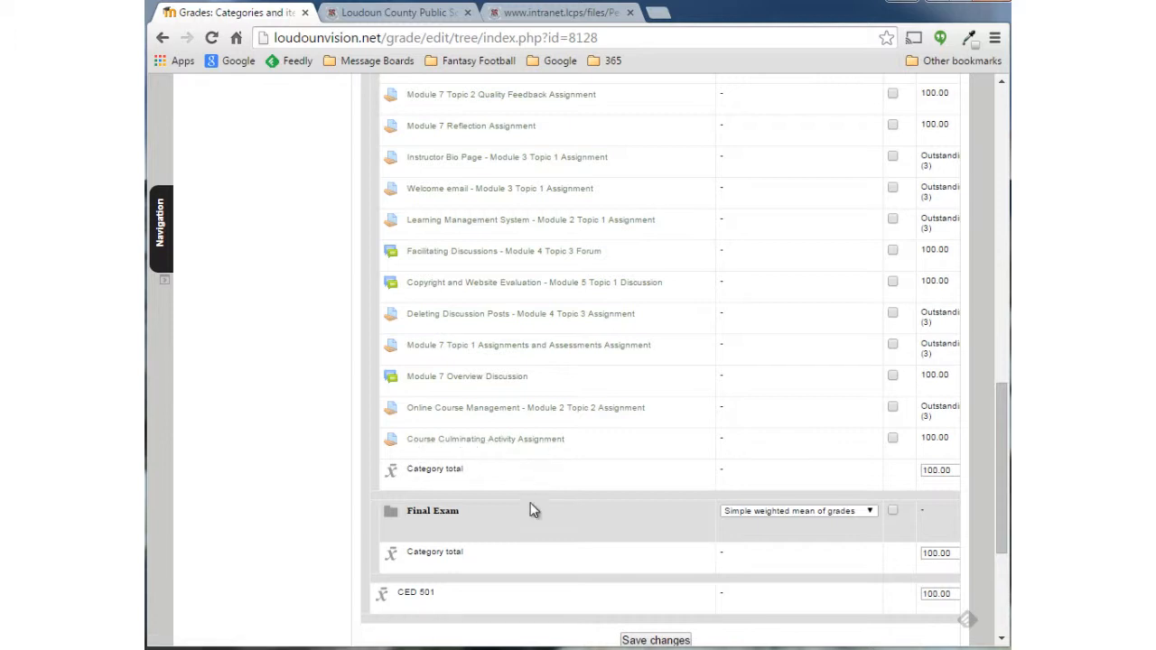
{"action": "left_click_drag", "start_coordinate": [998, 453], "coordinate": [997, 501]}
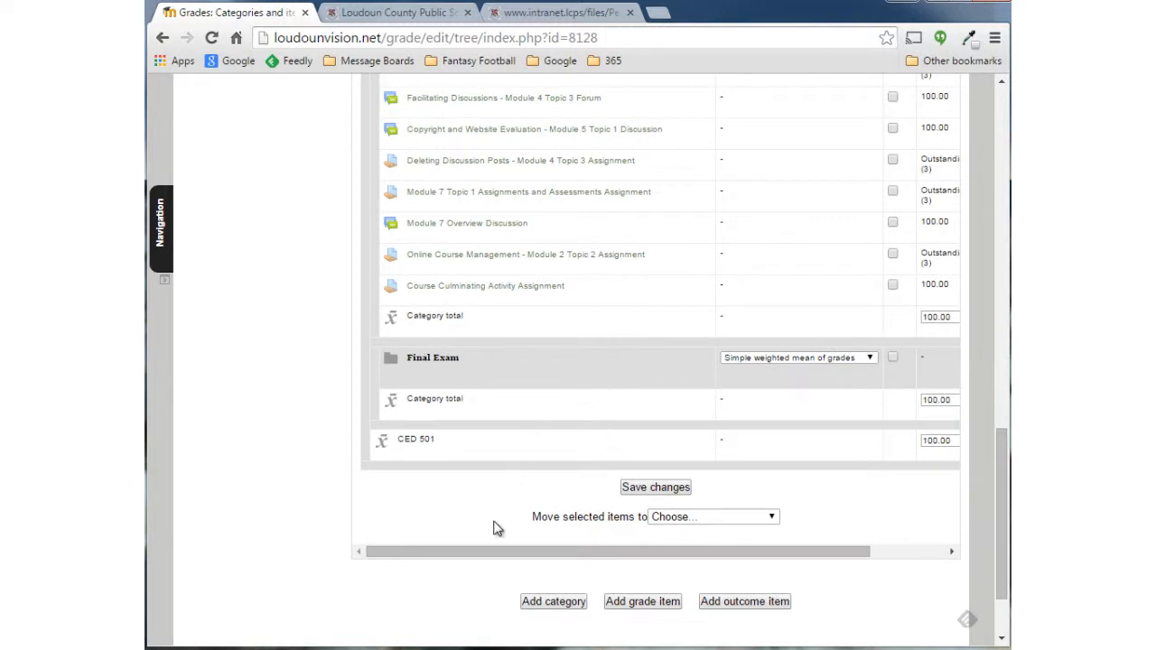
{"action": "left_click_drag", "start_coordinate": [521, 553], "coordinate": [581, 554]}
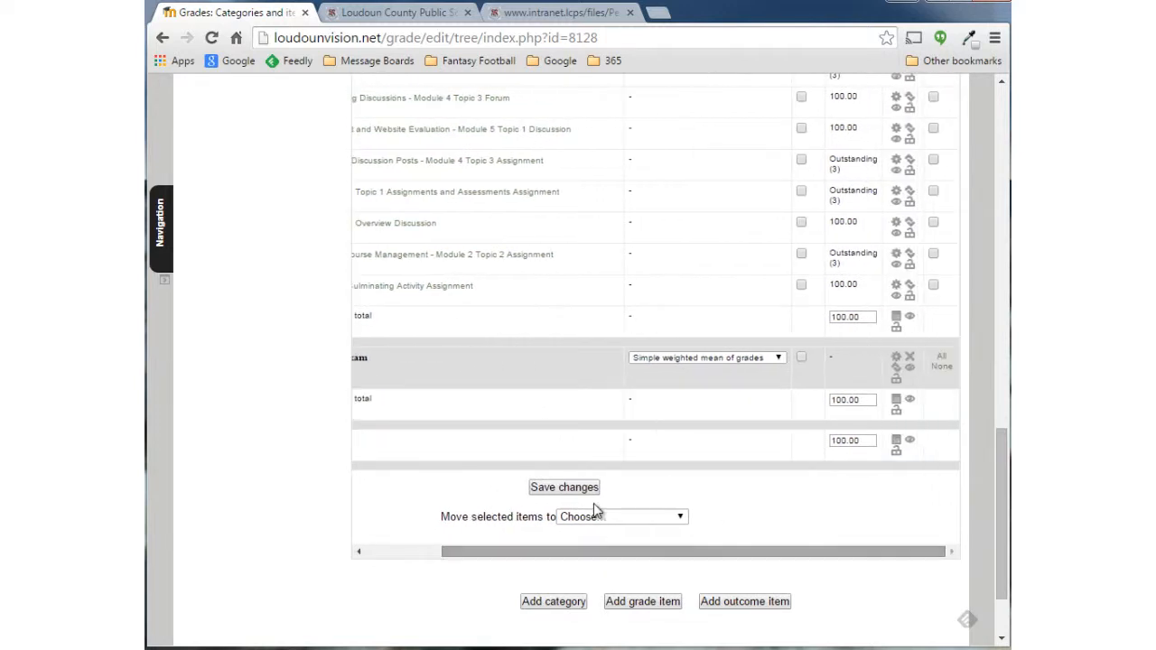
{"action": "left_click", "coordinate": [934, 287]}
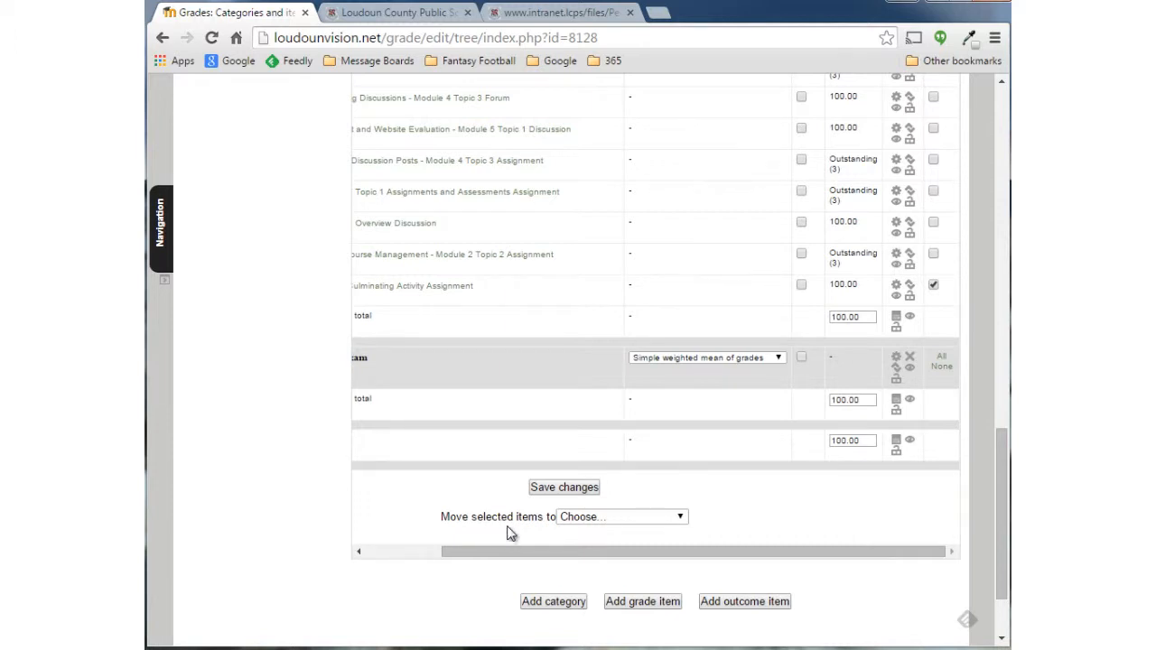
{"action": "left_click", "coordinate": [681, 518]}
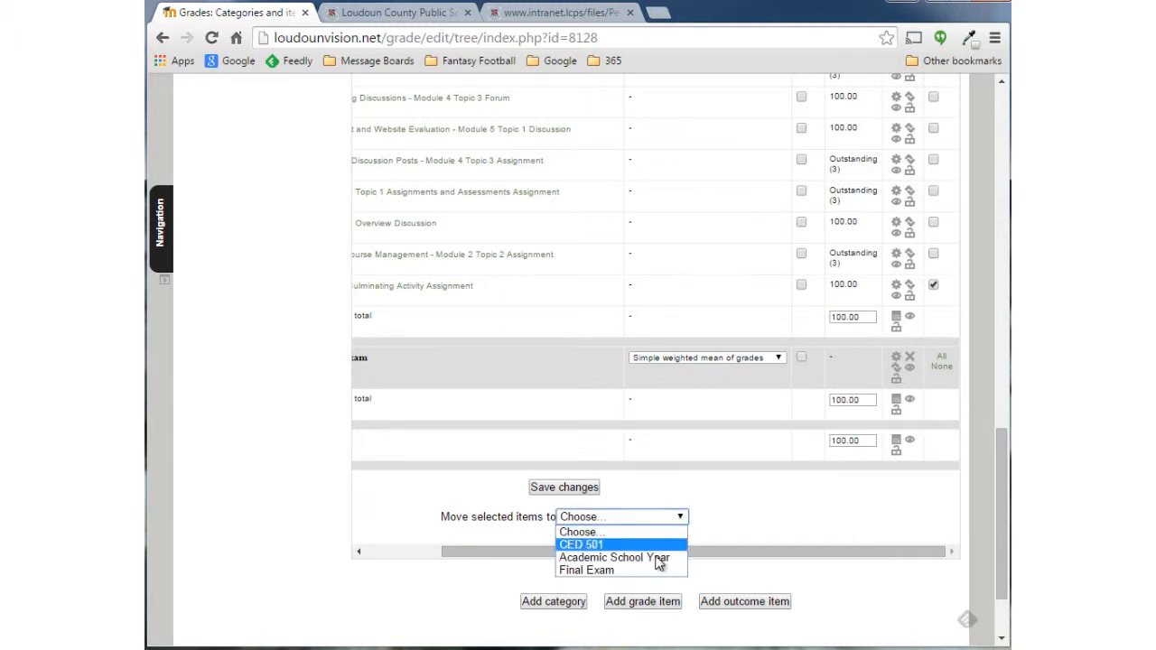
{"action": "left_click", "coordinate": [589, 571]}
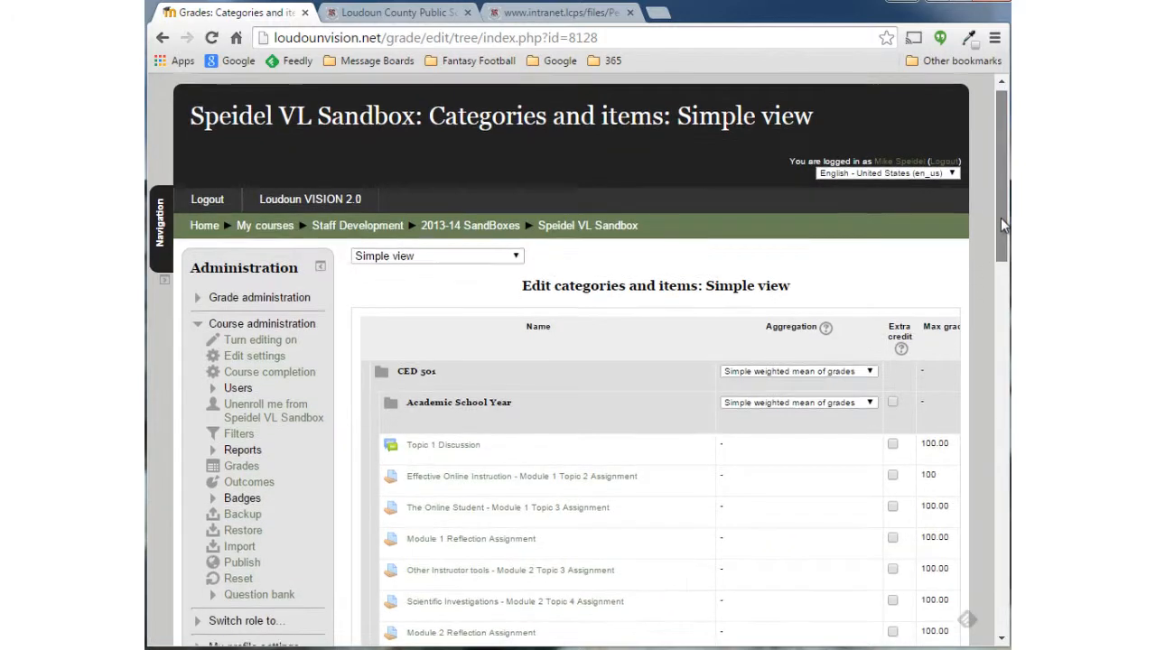
Step: Set the aggregation of the CED 501 course category to Weighted mean of grades
{"action": "left_click_drag", "start_coordinate": [1001, 224], "coordinate": [653, 286]}
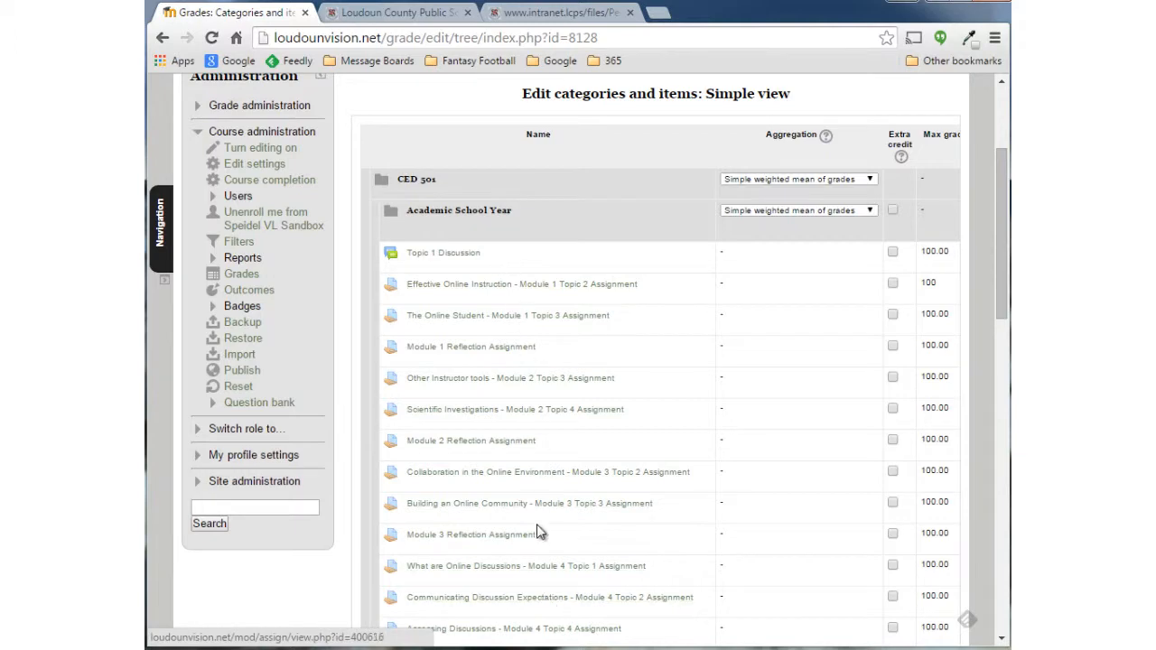
{"action": "left_click_drag", "start_coordinate": [1001, 231], "coordinate": [974, 462]}
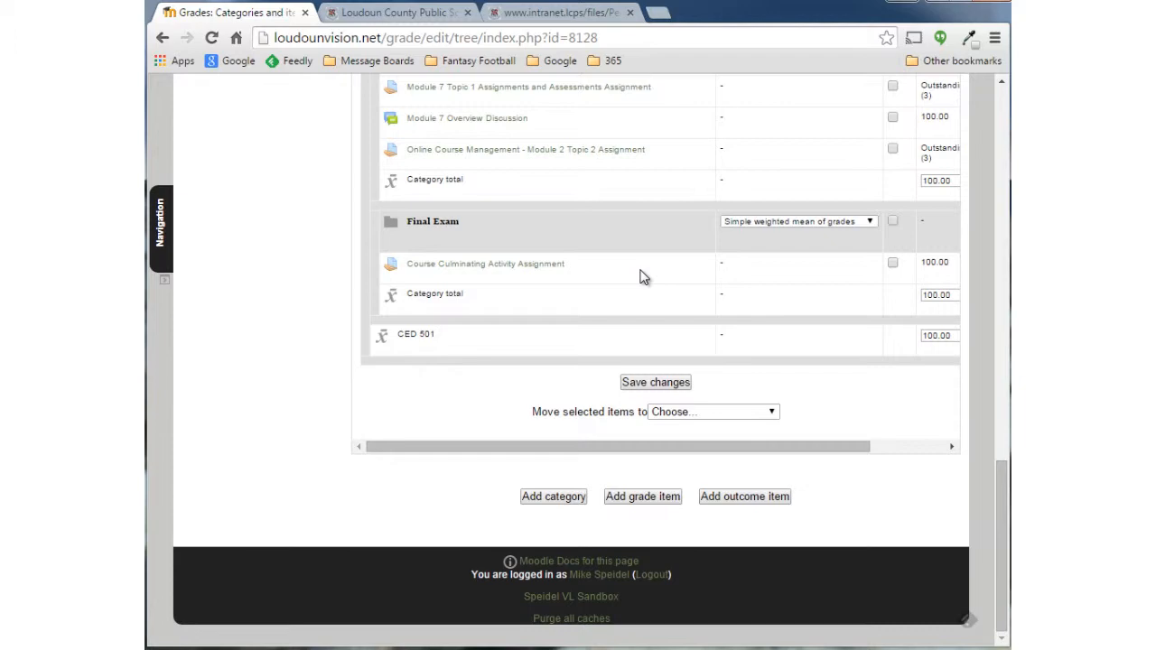
{"action": "left_click_drag", "start_coordinate": [1003, 488], "coordinate": [1000, 148]}
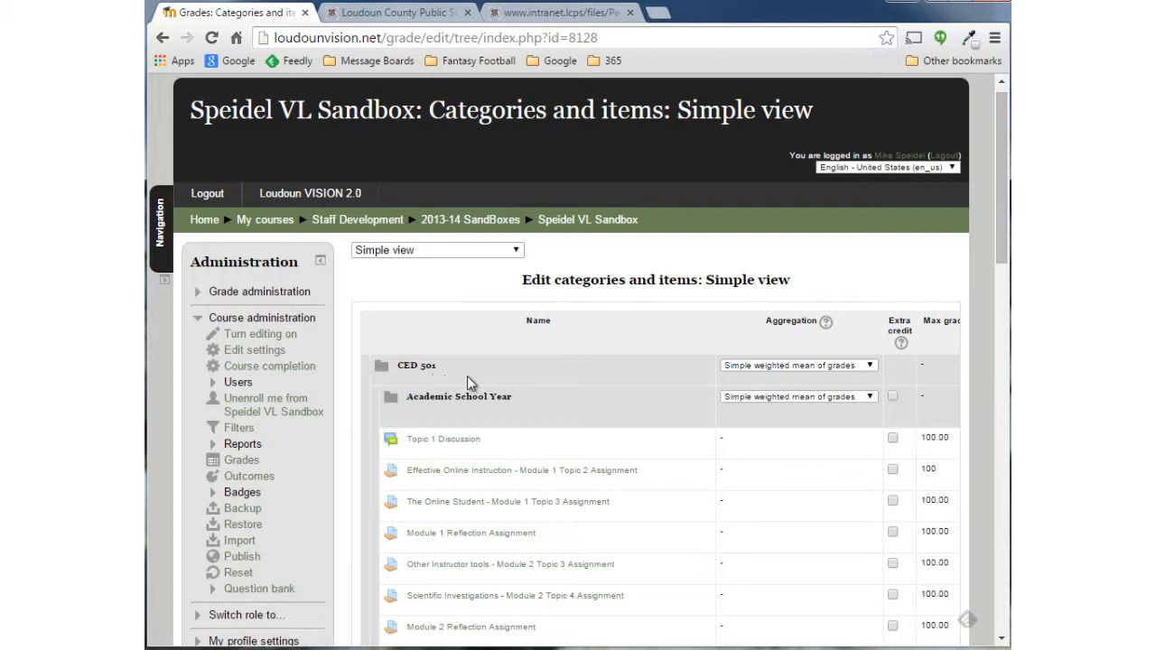
{"action": "left_click", "coordinate": [871, 369]}
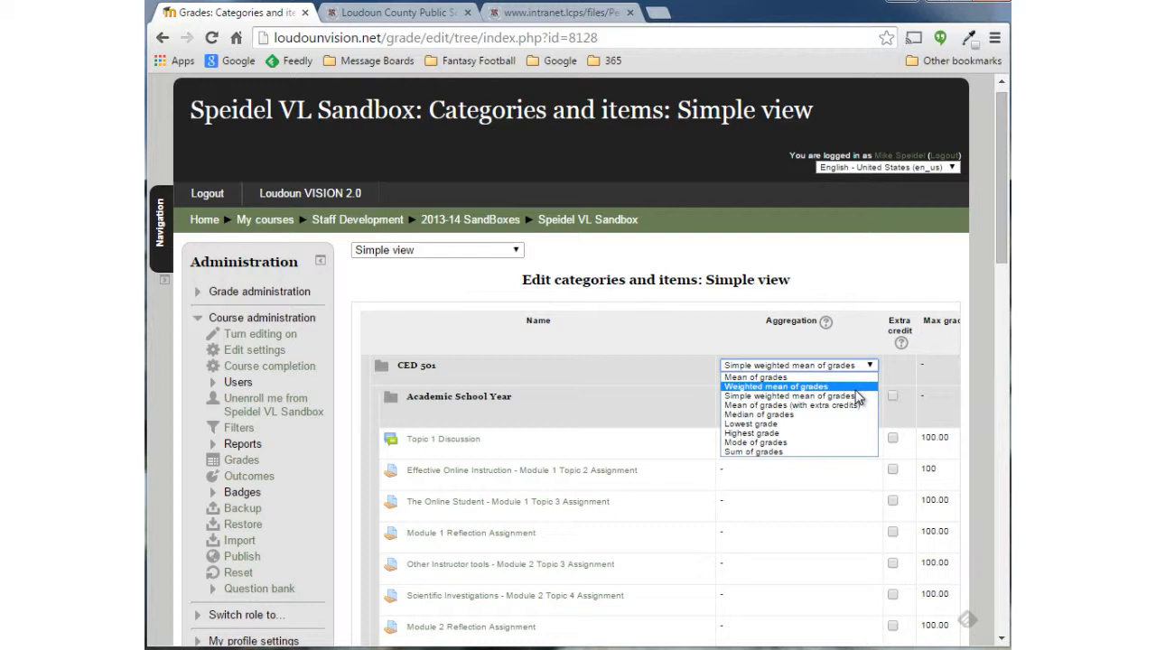
{"action": "left_click", "coordinate": [855, 388]}
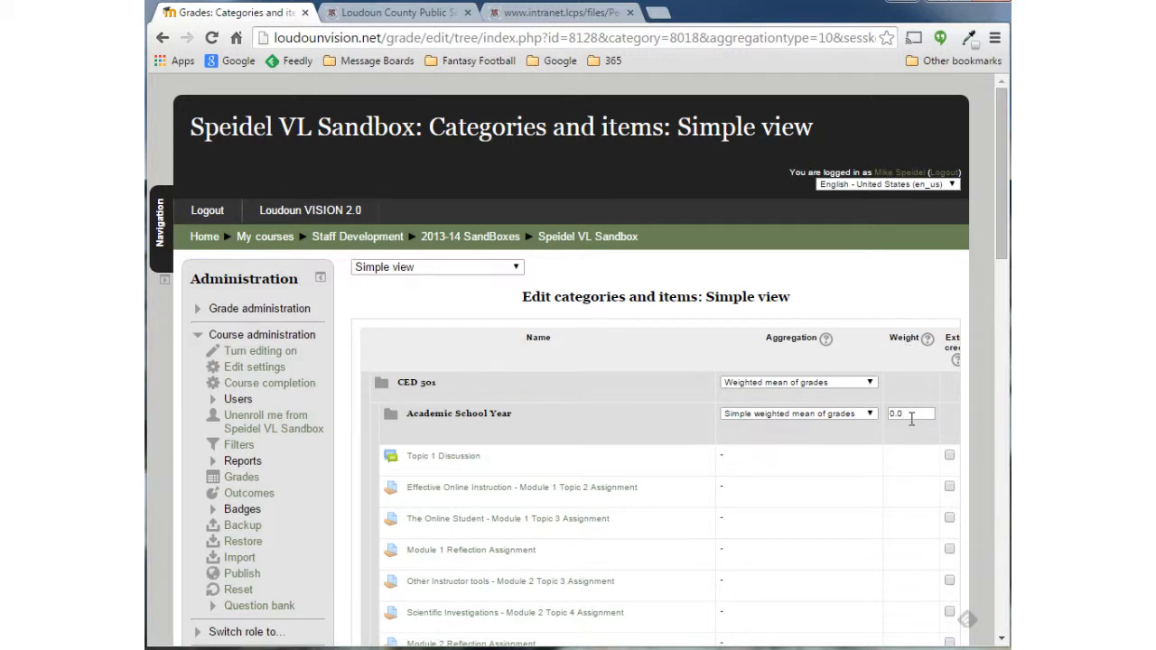
Step: Set the category weights to 80.0 for Academic School Year and 20 for Final Exam, and save the changes
{"action": "left_click_drag", "start_coordinate": [912, 417], "coordinate": [873, 423]}
{"action": "type", "text": "80.0"}
{"action": "scroll", "coordinate": [1006, 200], "scroll_direction": "down", "scroll_amount": 1}
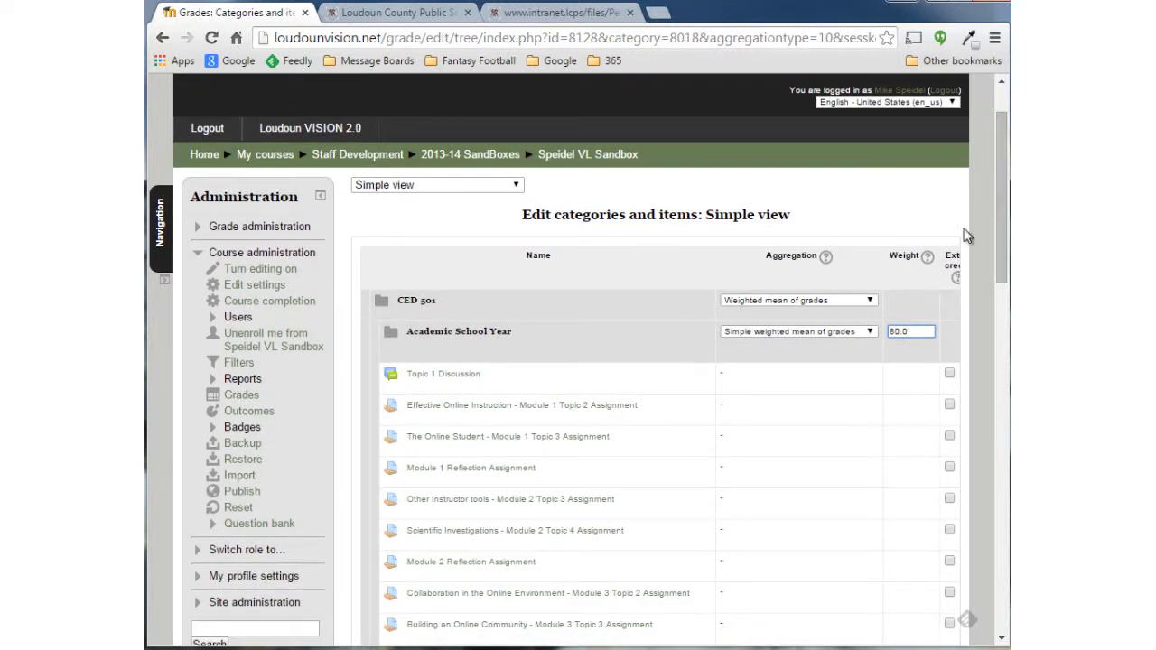
{"action": "left_click_drag", "start_coordinate": [1002, 183], "coordinate": [990, 473]}
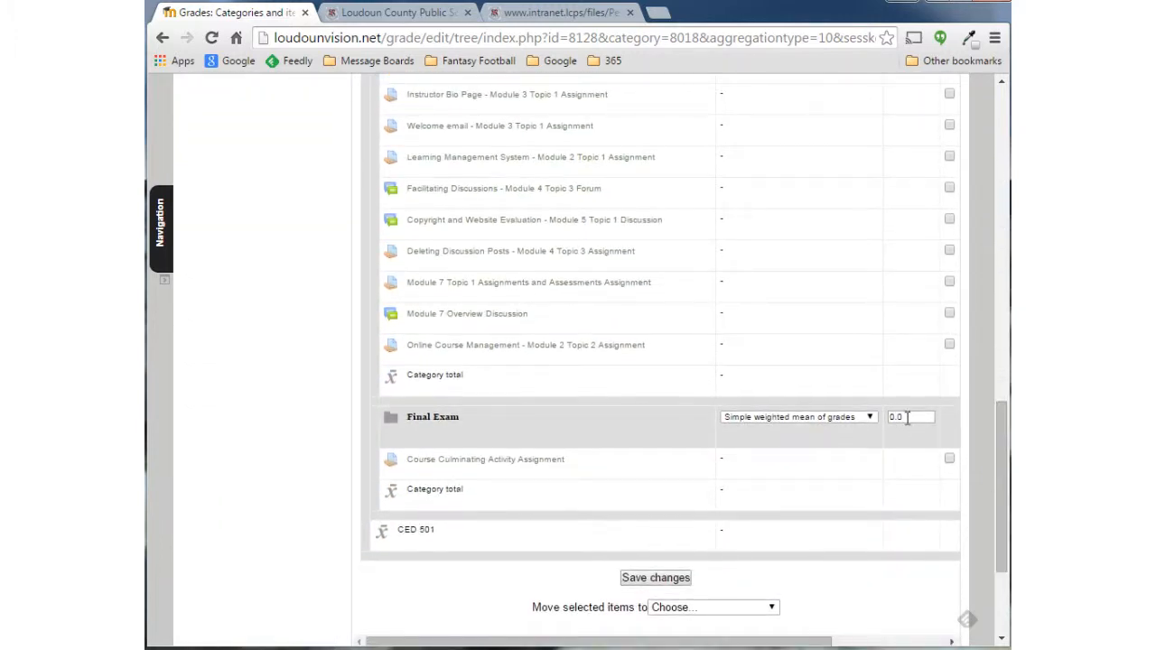
{"action": "left_click_drag", "start_coordinate": [911, 419], "coordinate": [889, 420]}
{"action": "type", "text": "20"}
{"action": "left_click", "coordinate": [672, 583]}
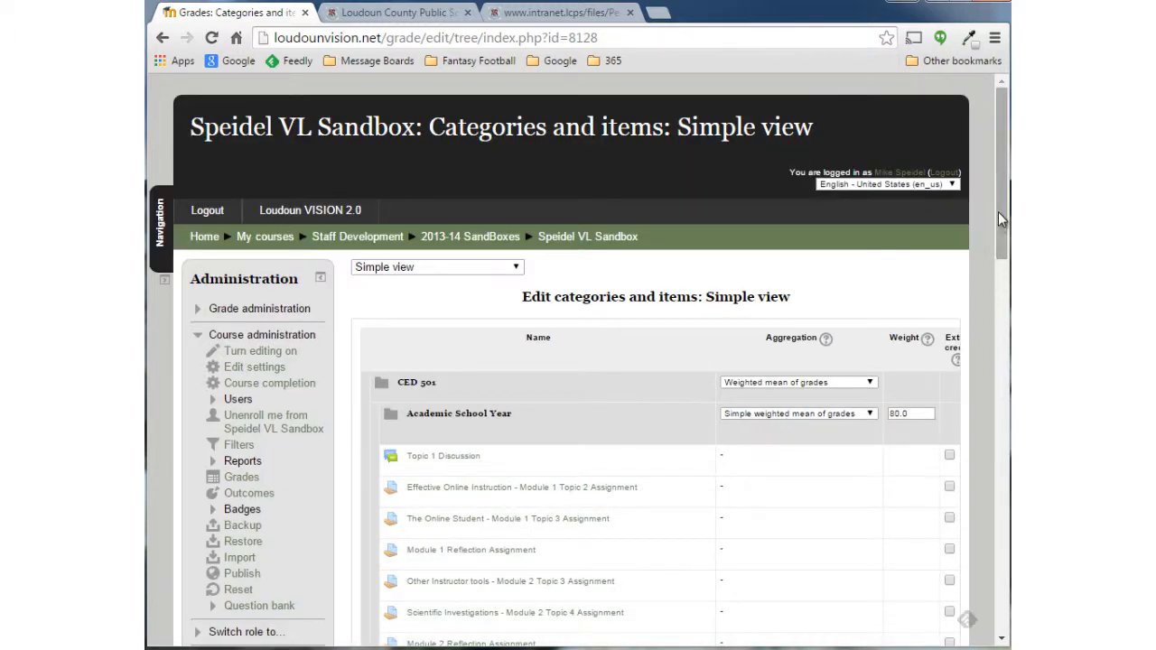
Step: Open the User report for a single user and examine the item grades, both category totals and the CED 501 course total
{"action": "left_click_drag", "start_coordinate": [1000, 217], "coordinate": [1002, 158]}
{"action": "left_click", "coordinate": [514, 270]}
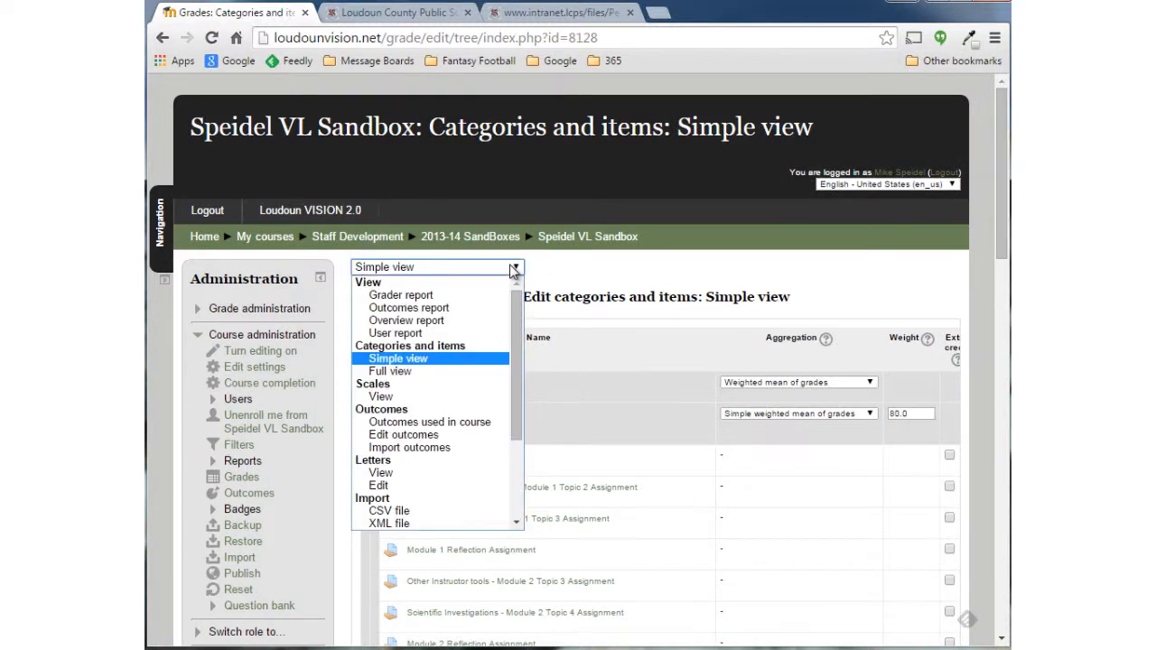
{"action": "left_click", "coordinate": [402, 333]}
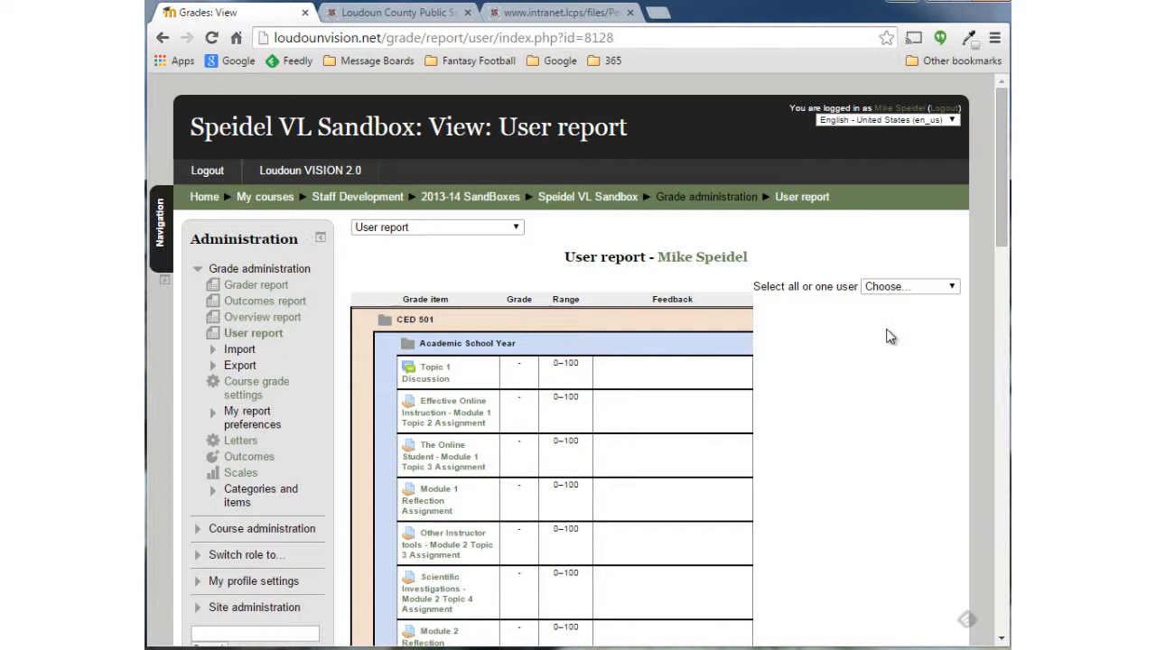
{"action": "left_click", "coordinate": [950, 287]}
{"action": "left_click", "coordinate": [903, 327]}
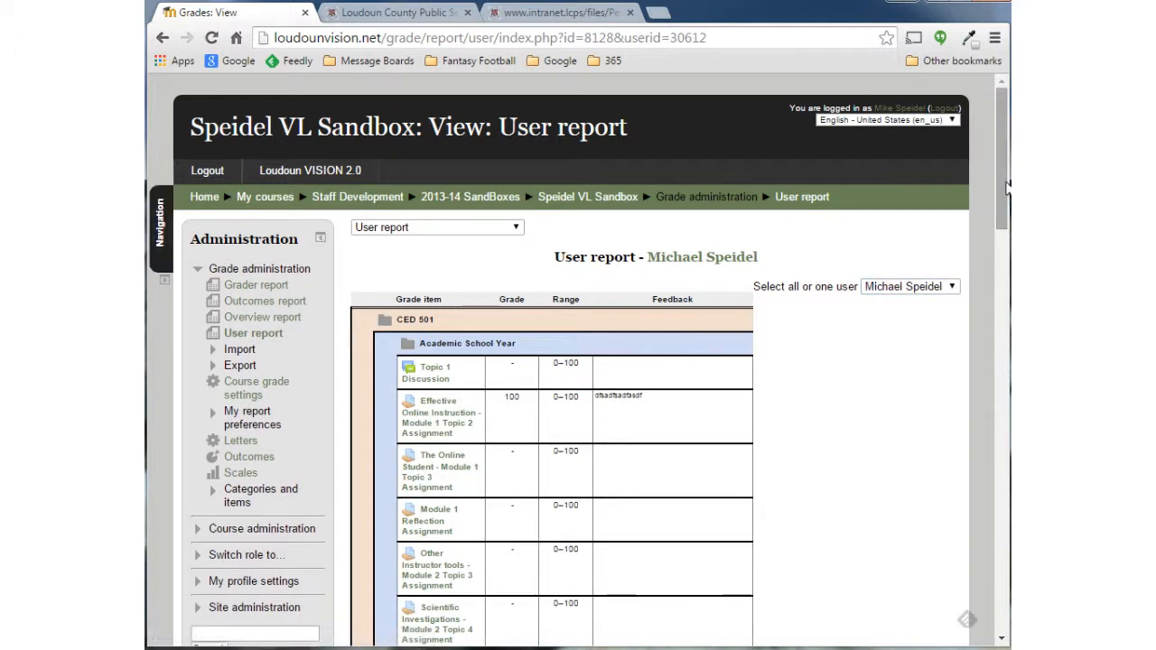
{"action": "scroll", "coordinate": [530, 250], "scroll_direction": "down", "scroll_amount": 3}
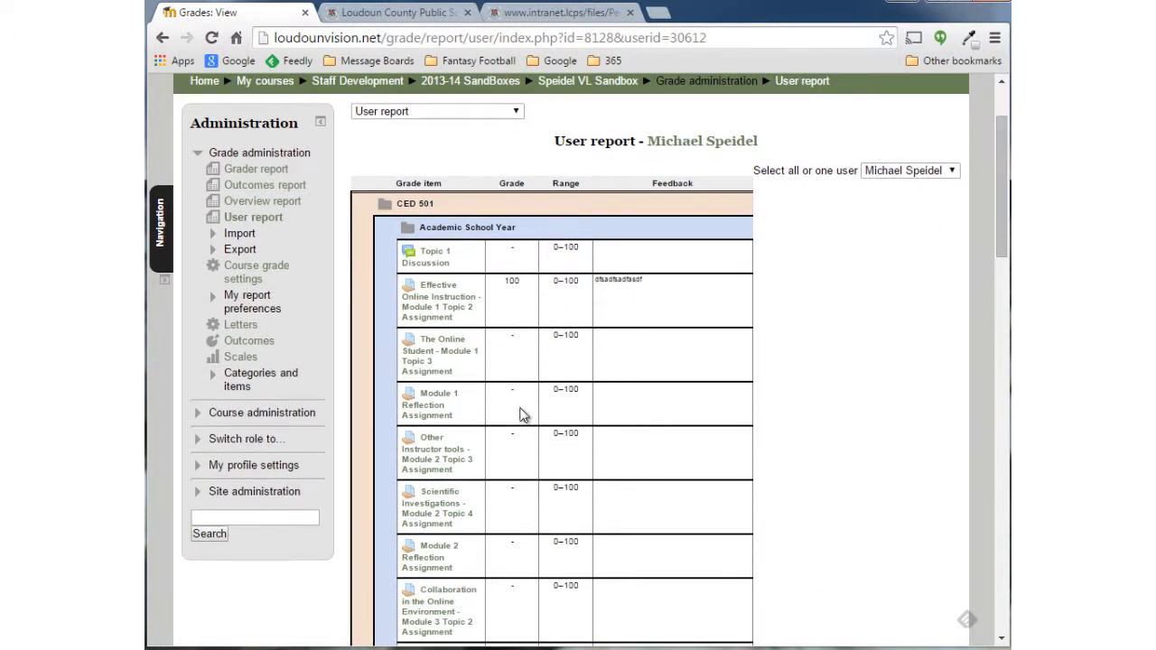
{"action": "left_click_drag", "start_coordinate": [1006, 151], "coordinate": [907, 174]}
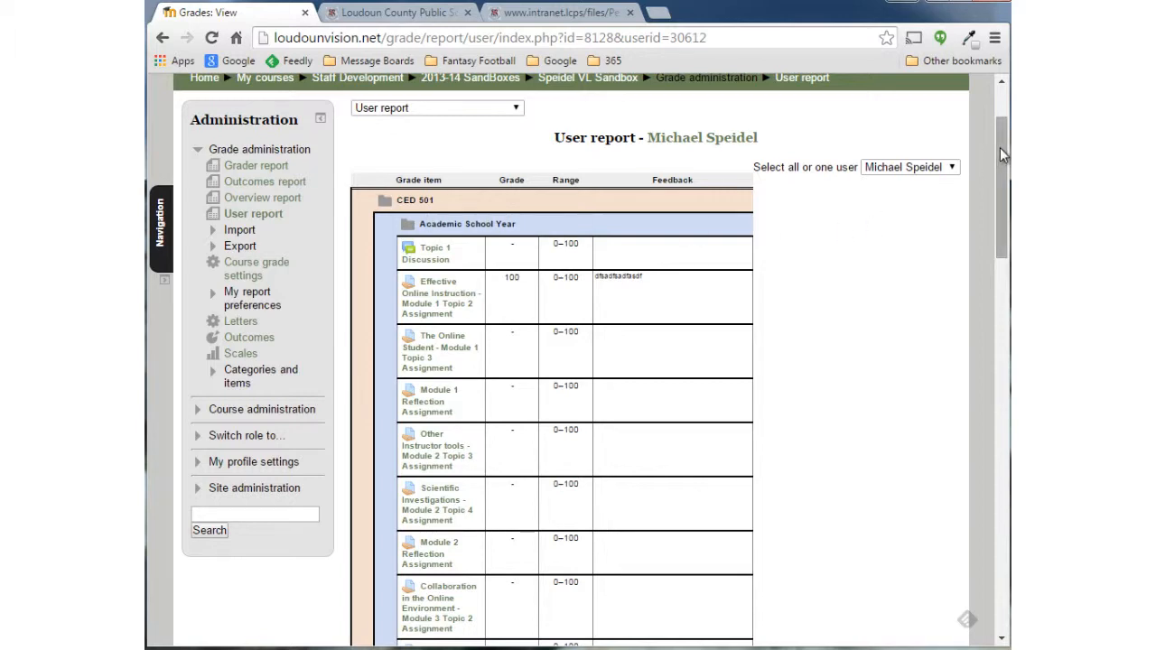
{"action": "left_click_drag", "start_coordinate": [1000, 152], "coordinate": [984, 521]}
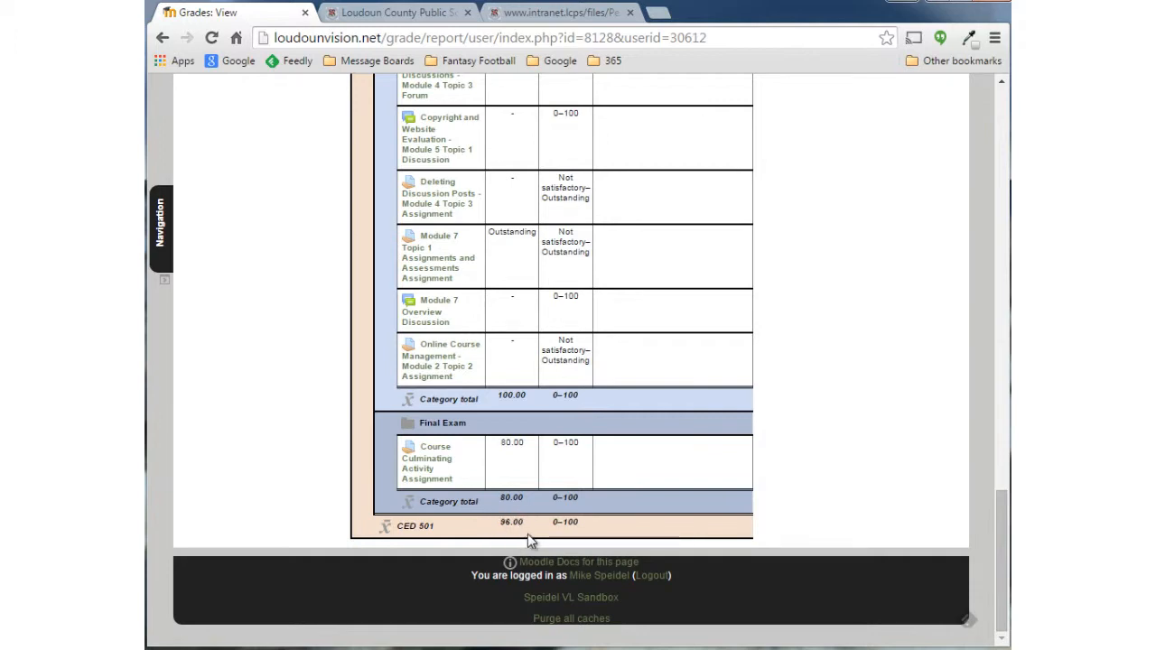
{"action": "scroll", "coordinate": [643, 491], "scroll_direction": "up", "scroll_amount": 5}
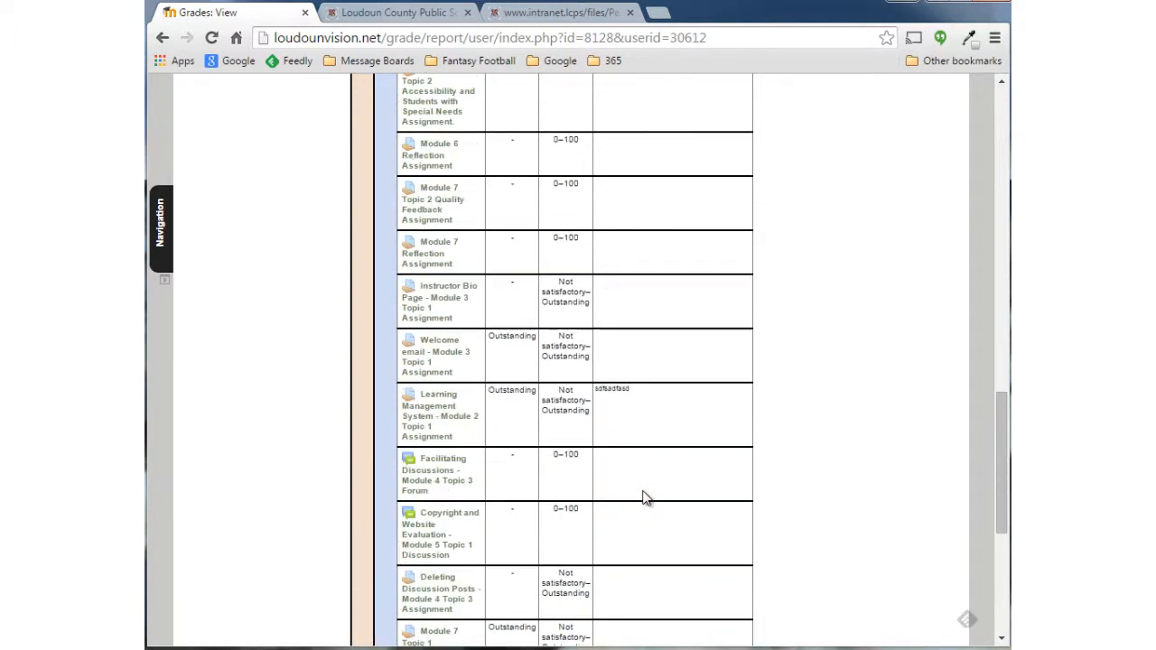